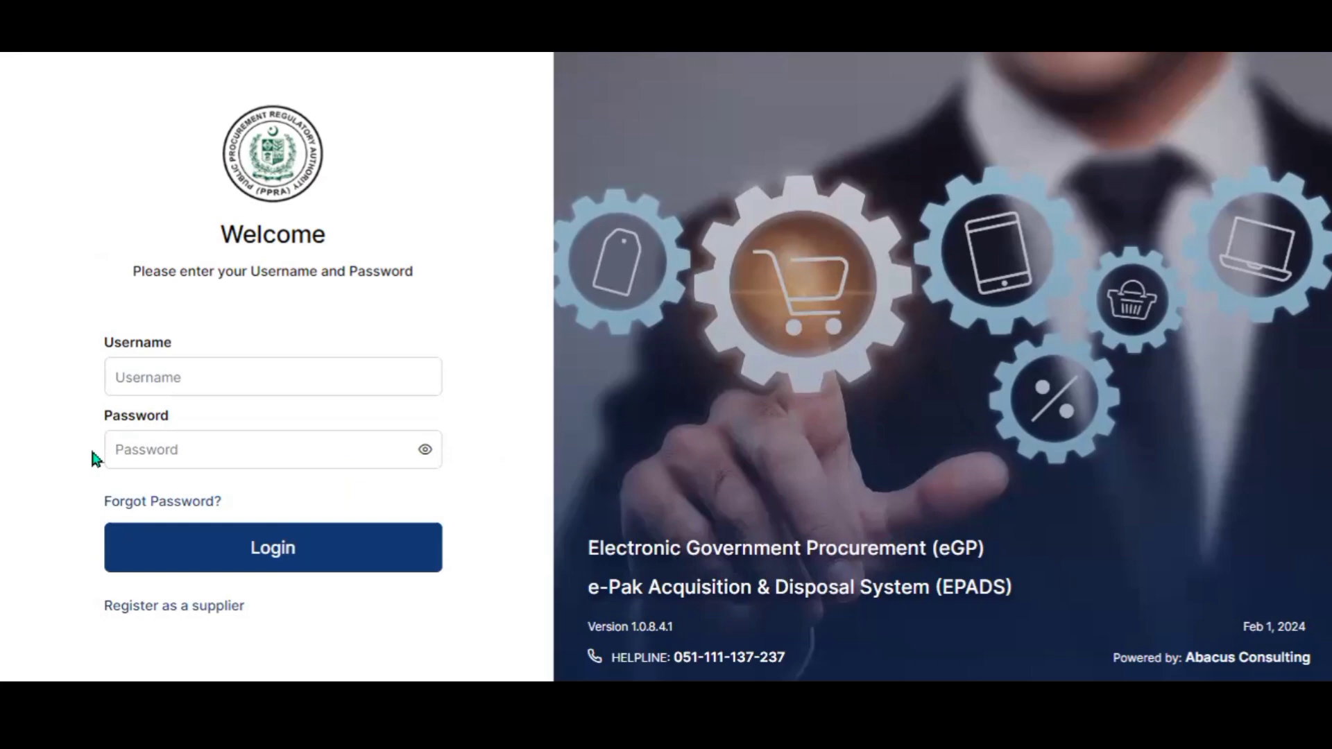
- Log in to EPADS with the supplier's username and password
click(136, 383)
text(wk)
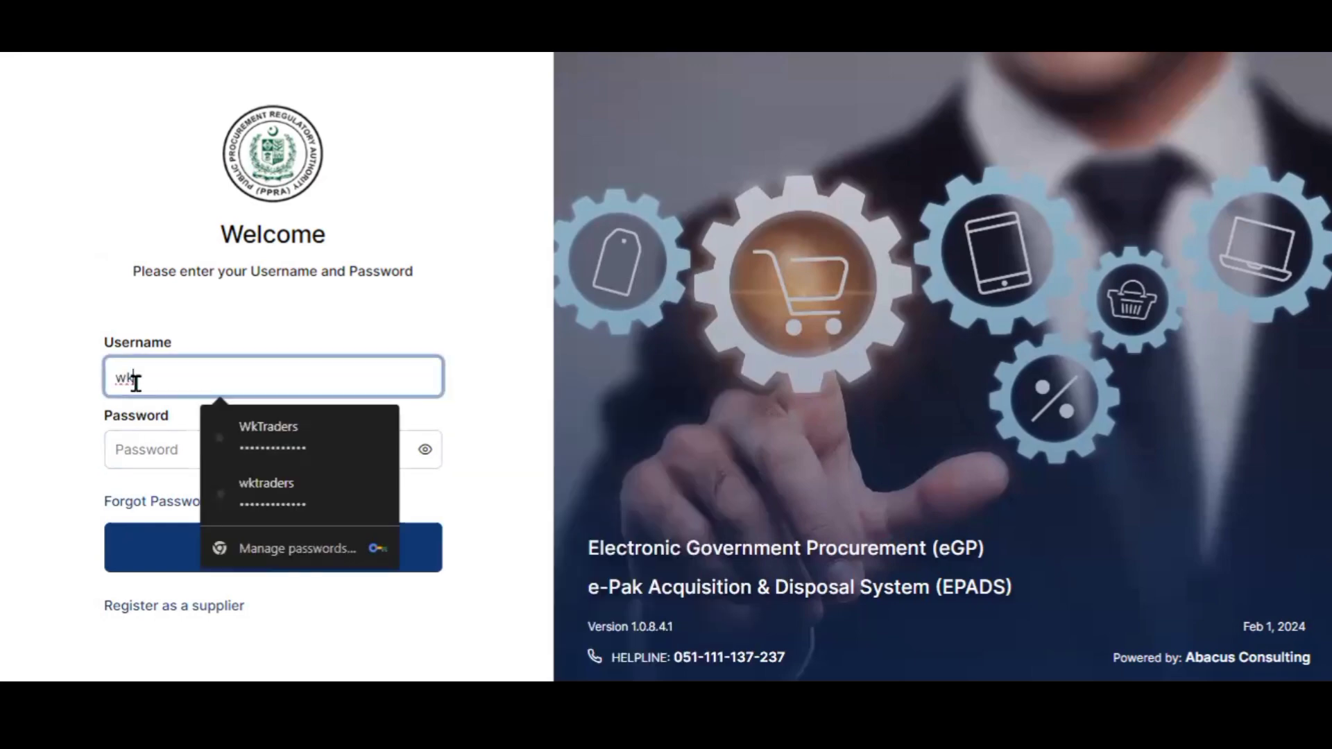
text(traders)
click(154, 446)
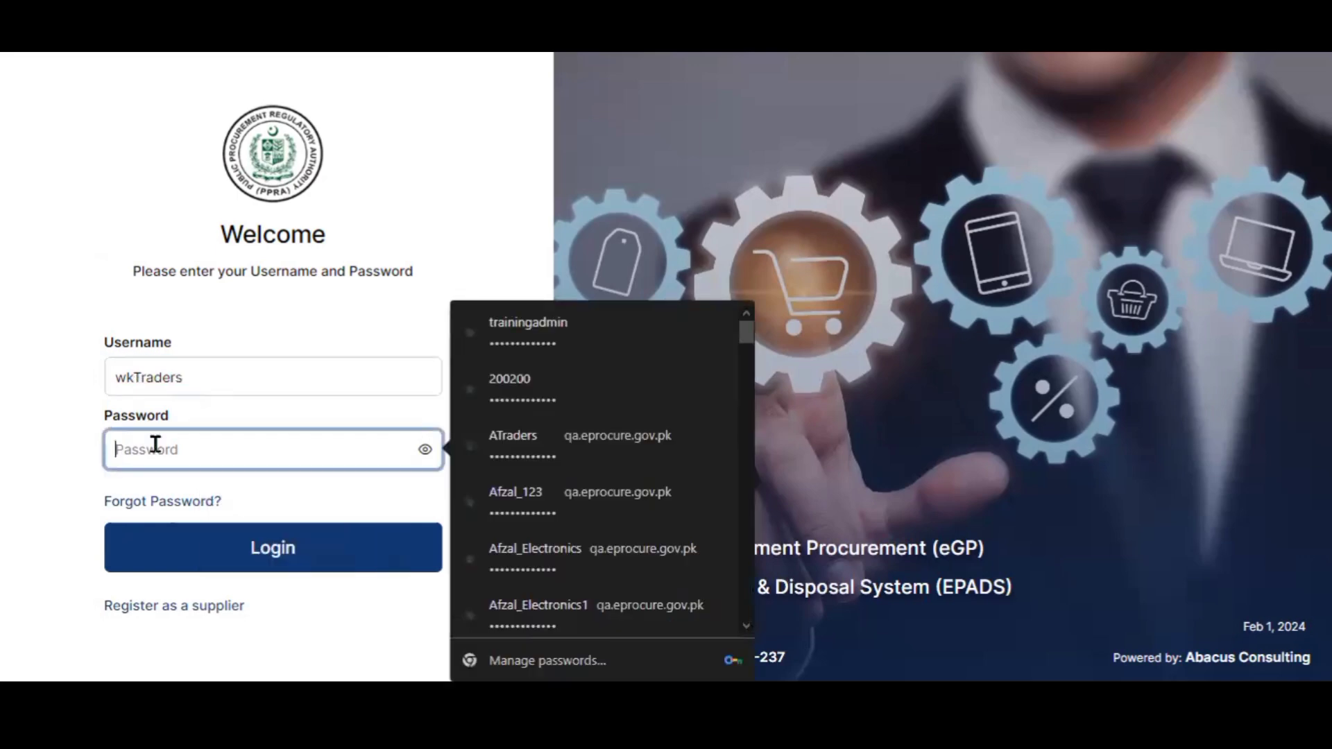
text(••••••••)
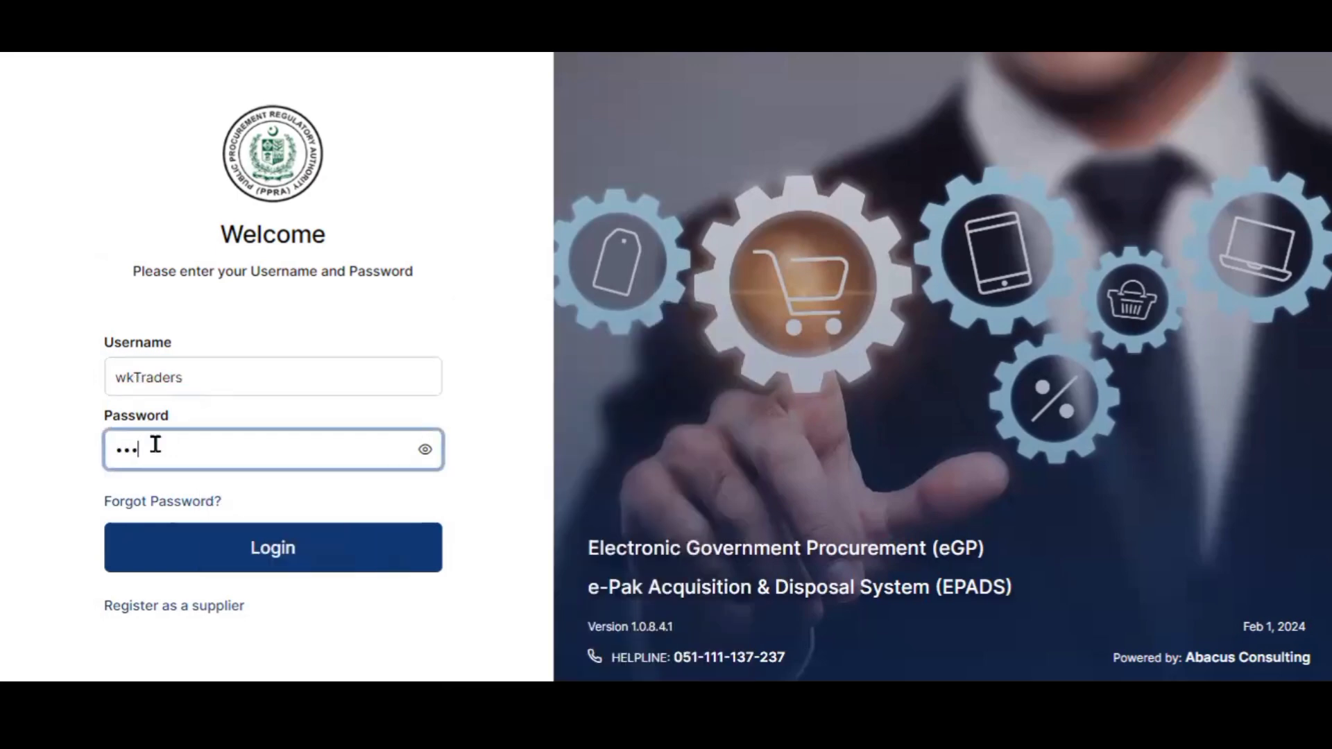
text(•••••)
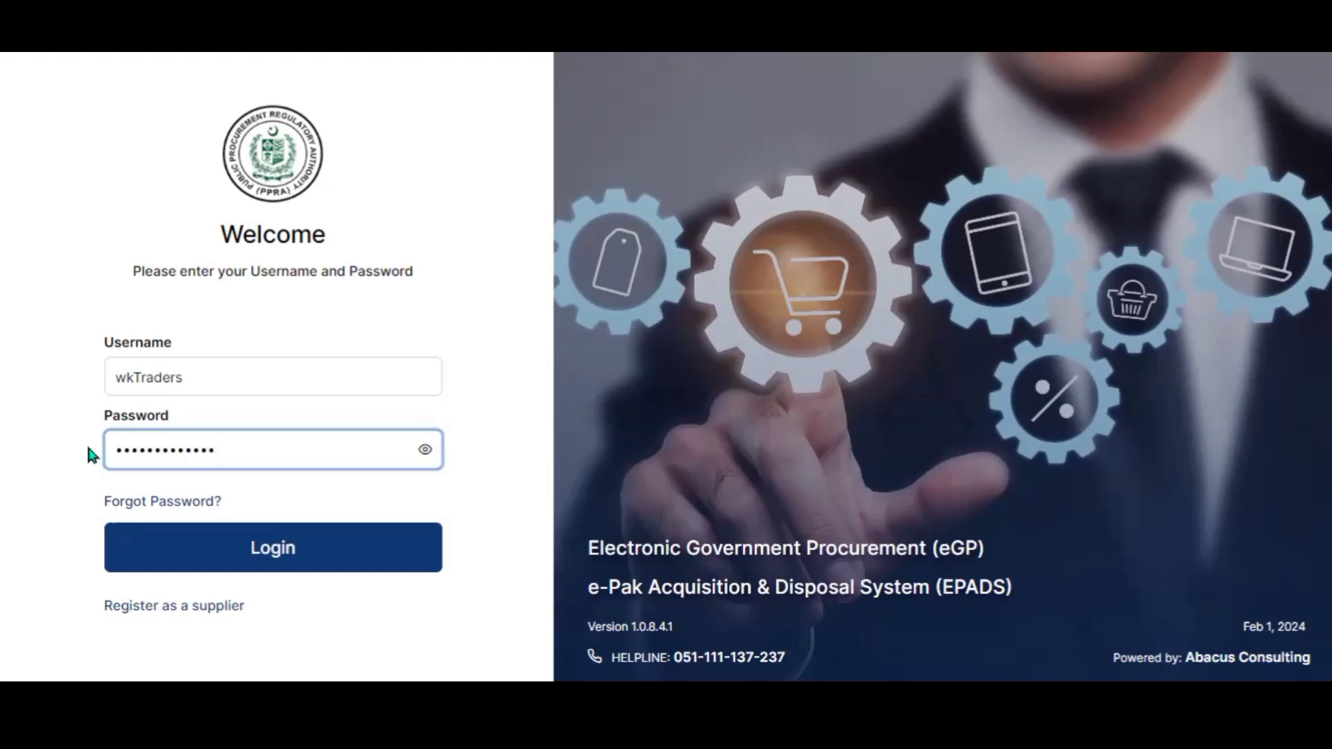
click(175, 549)
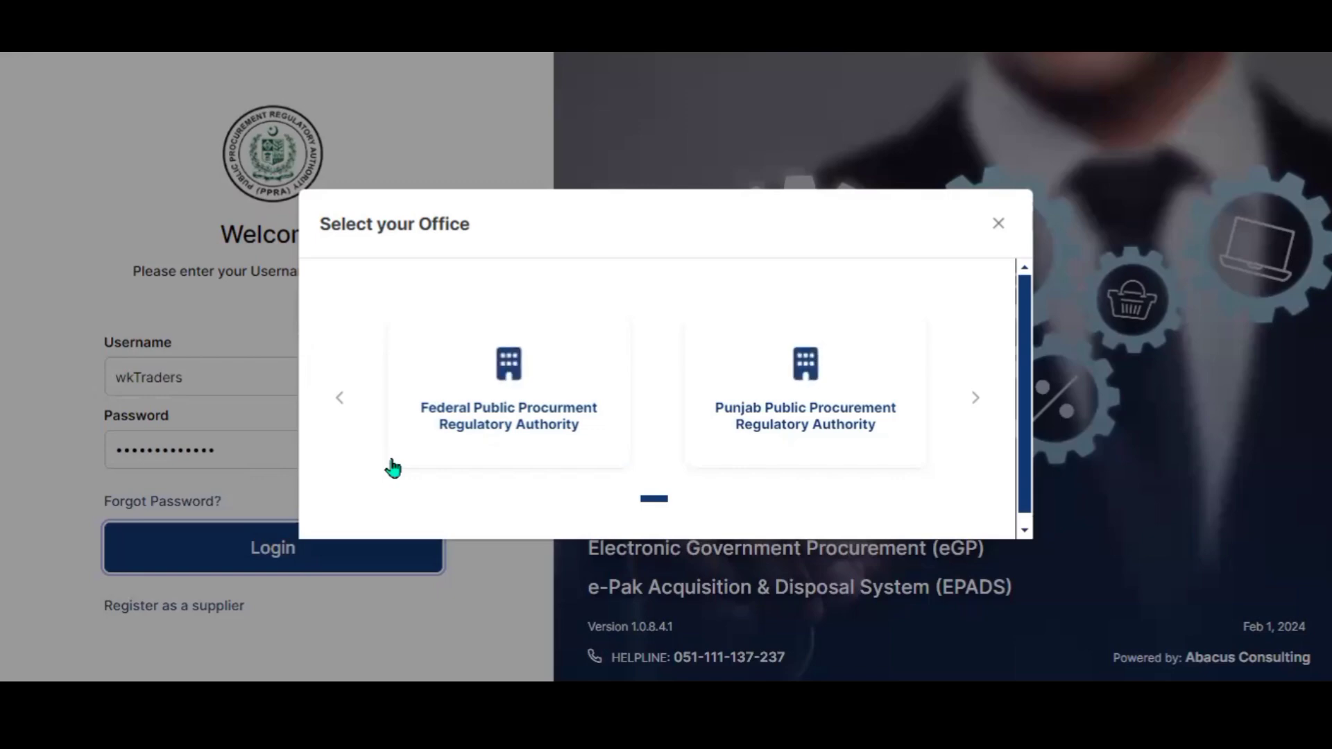
- Enter the Federal Public Procurement Regulatory Authority office and open Supplier Management's Active Tenders list
click(511, 440)
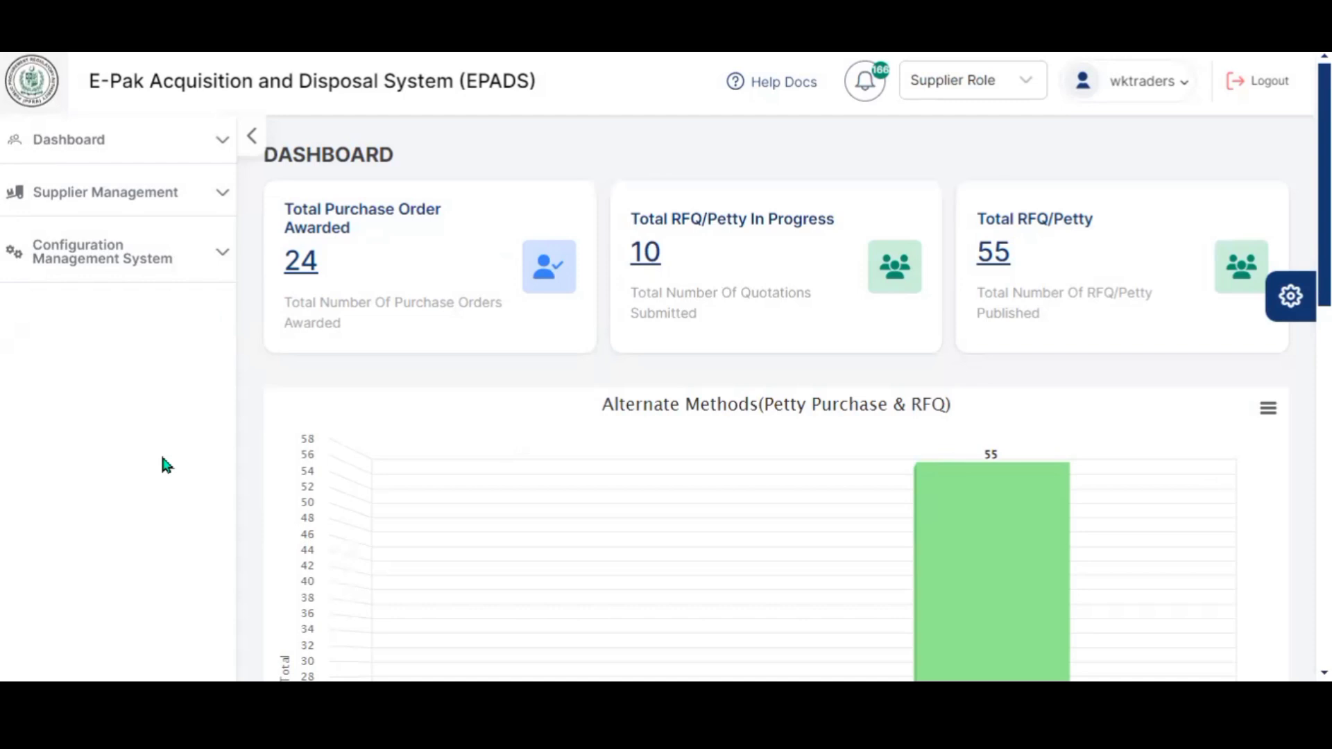
click(216, 185)
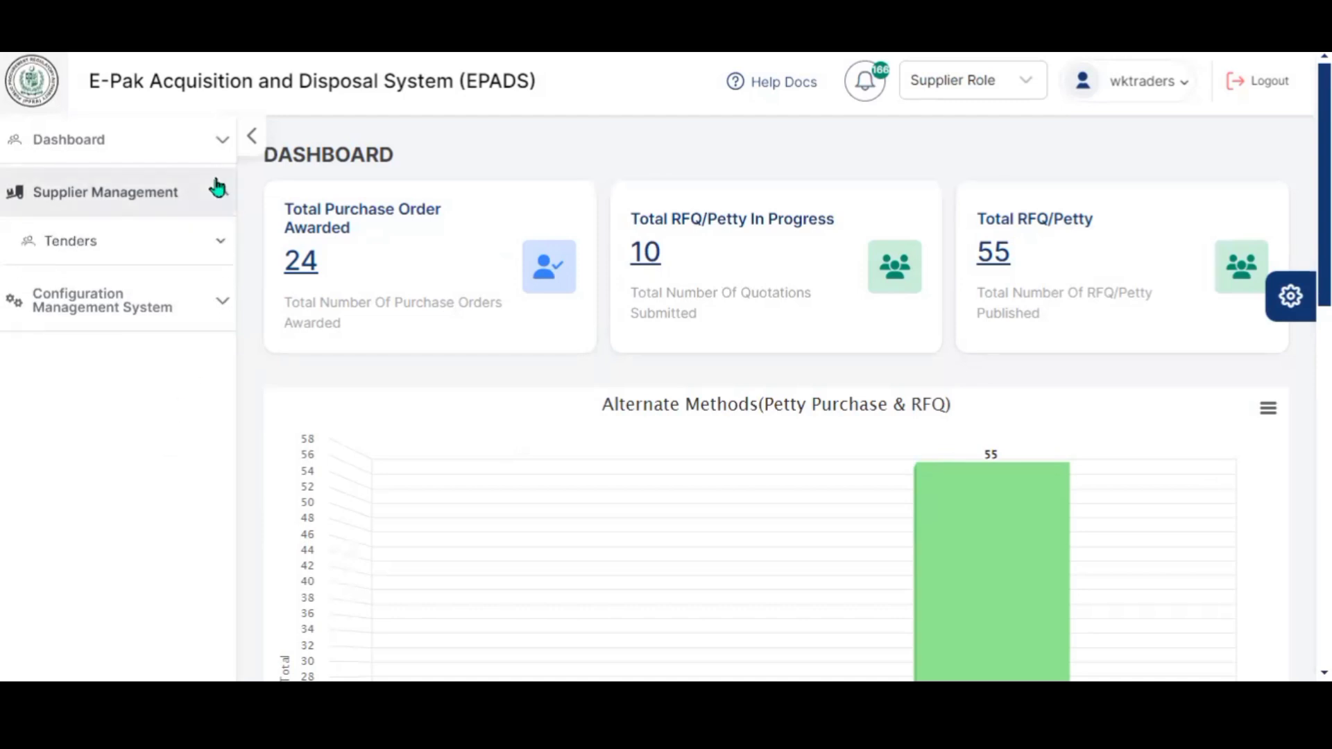
click(199, 242)
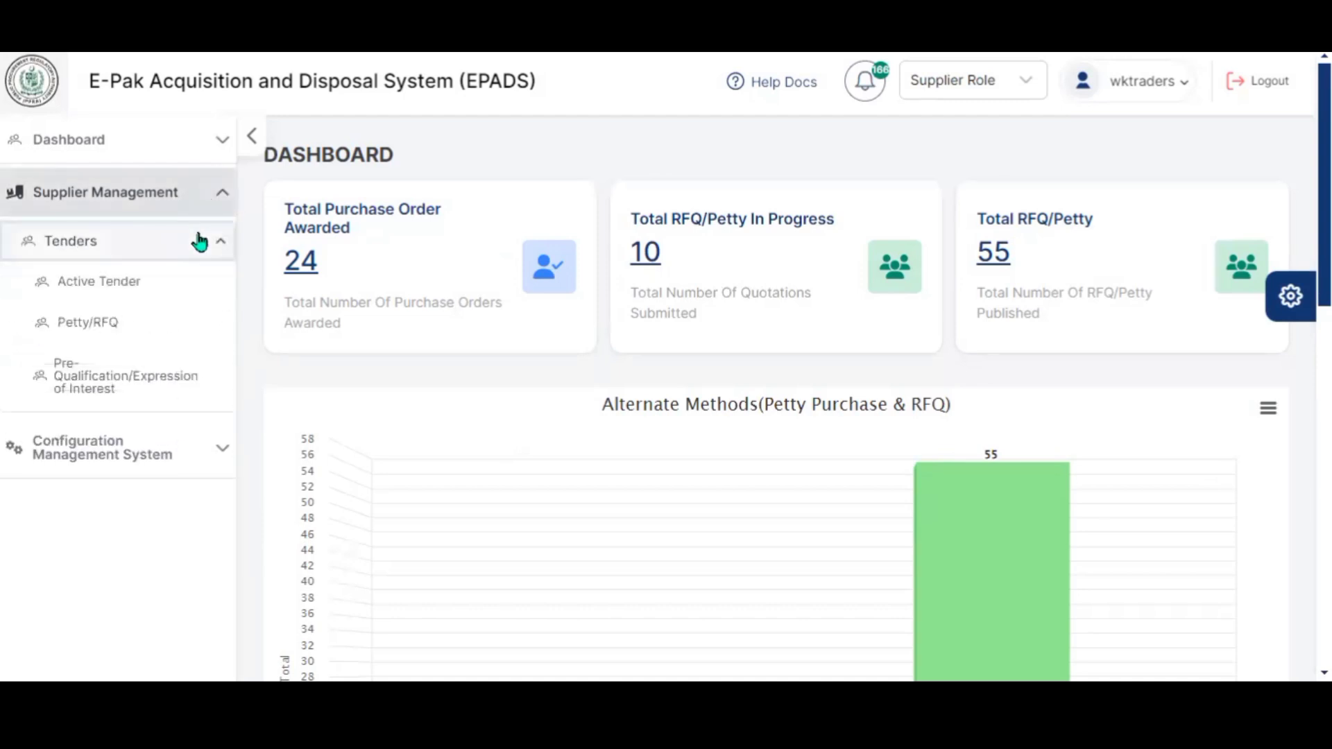
click(168, 284)
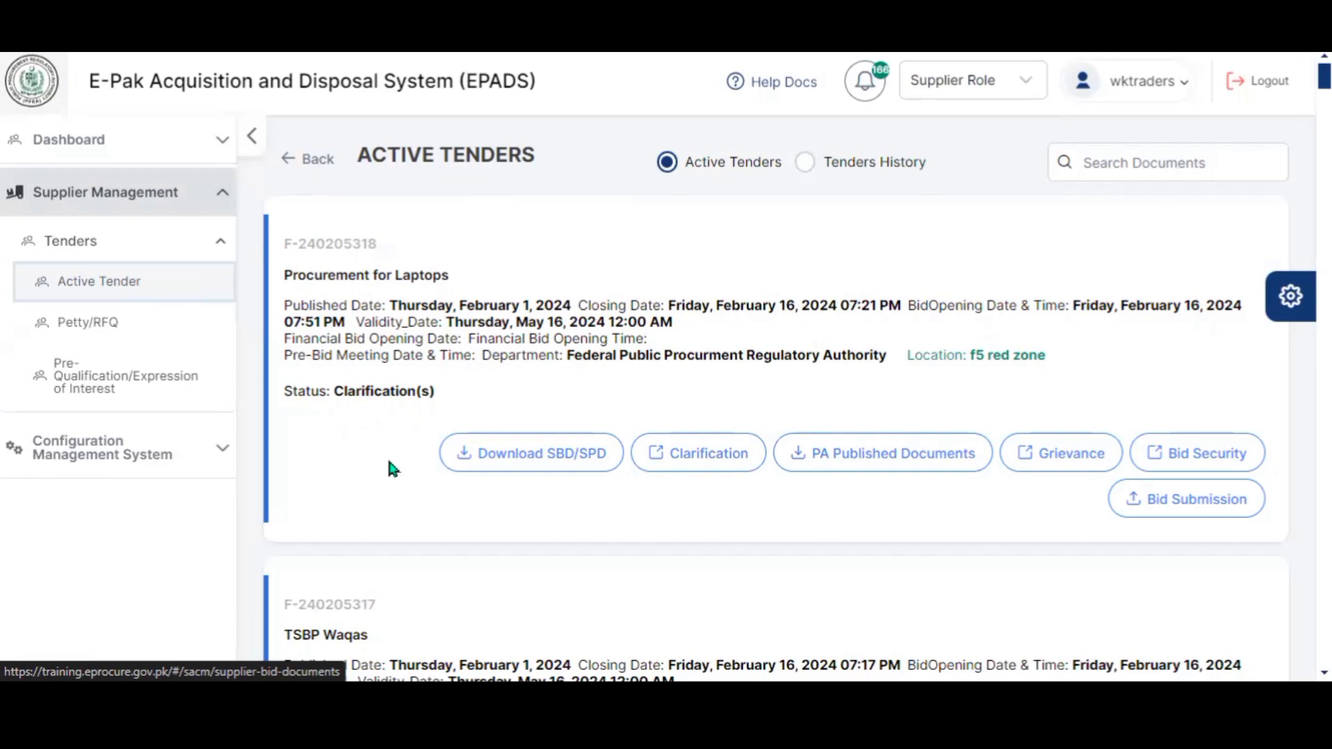
click(680, 467)
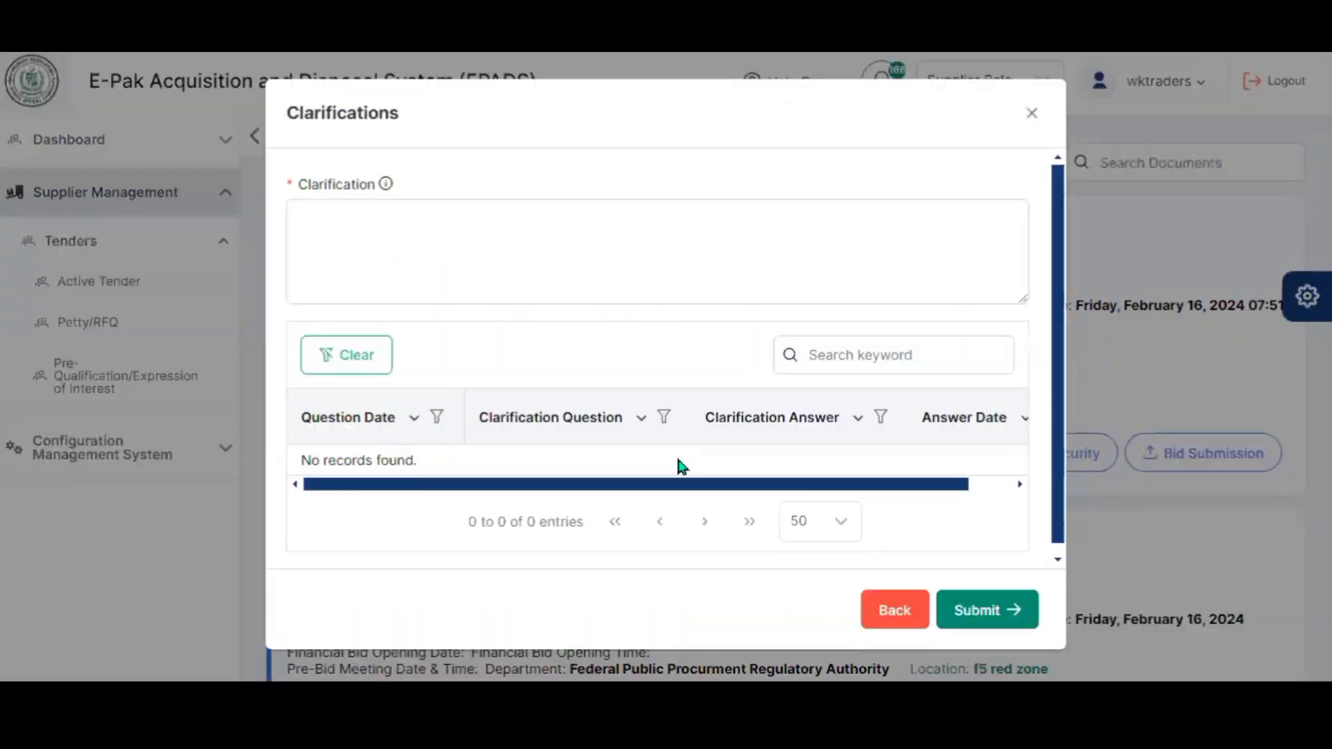
click(479, 272)
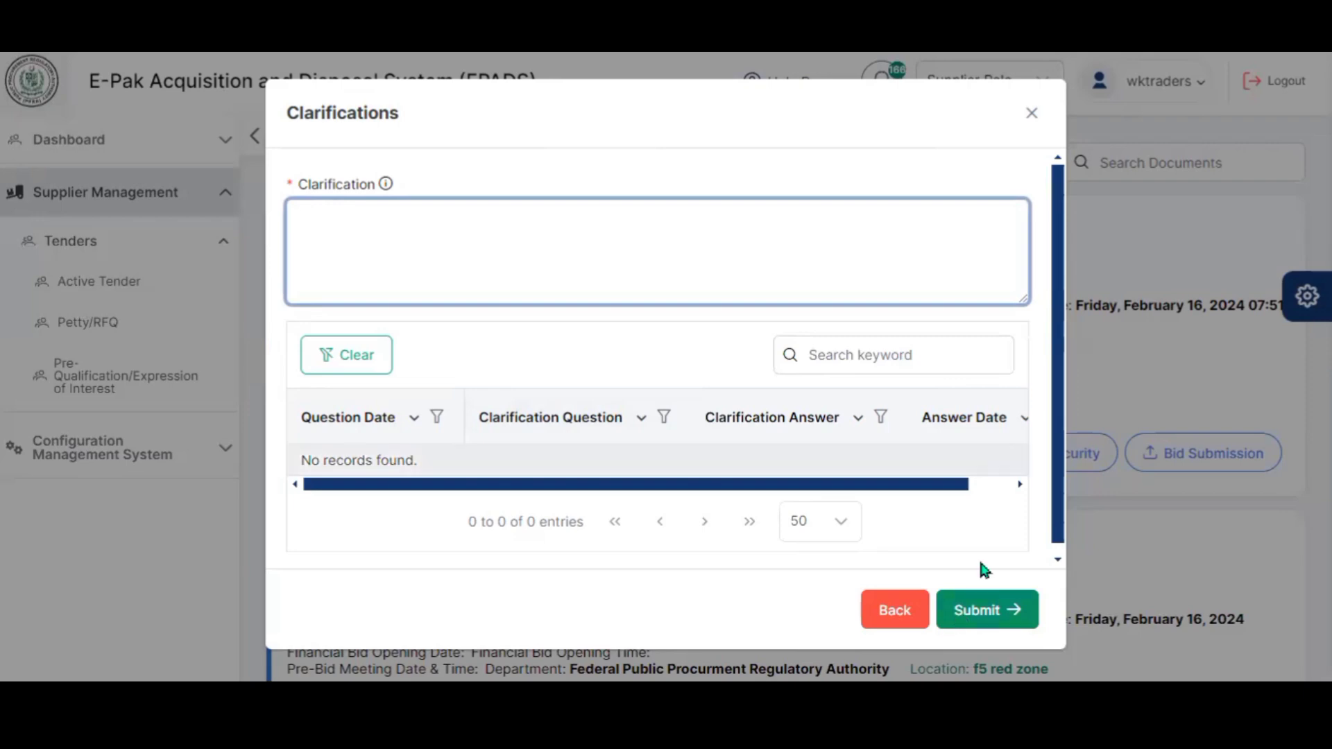
click(1034, 114)
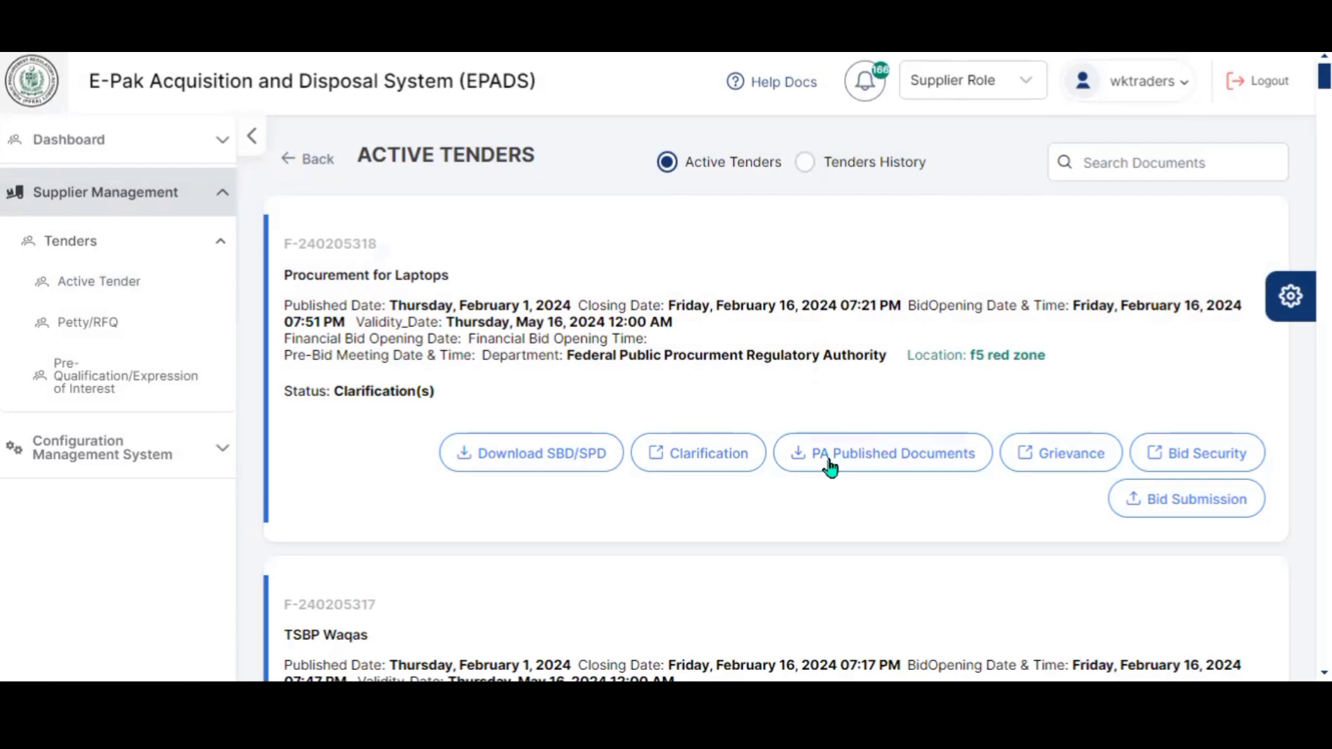
click(830, 468)
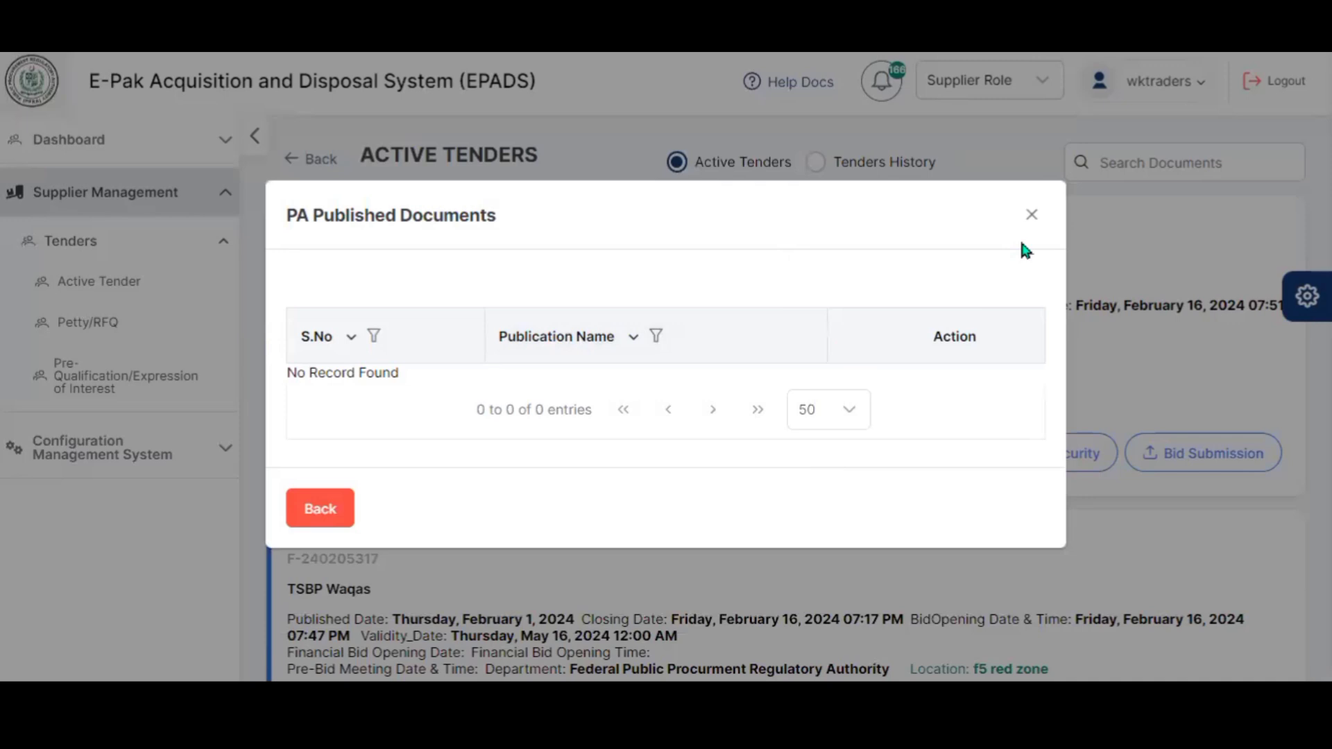
click(1031, 216)
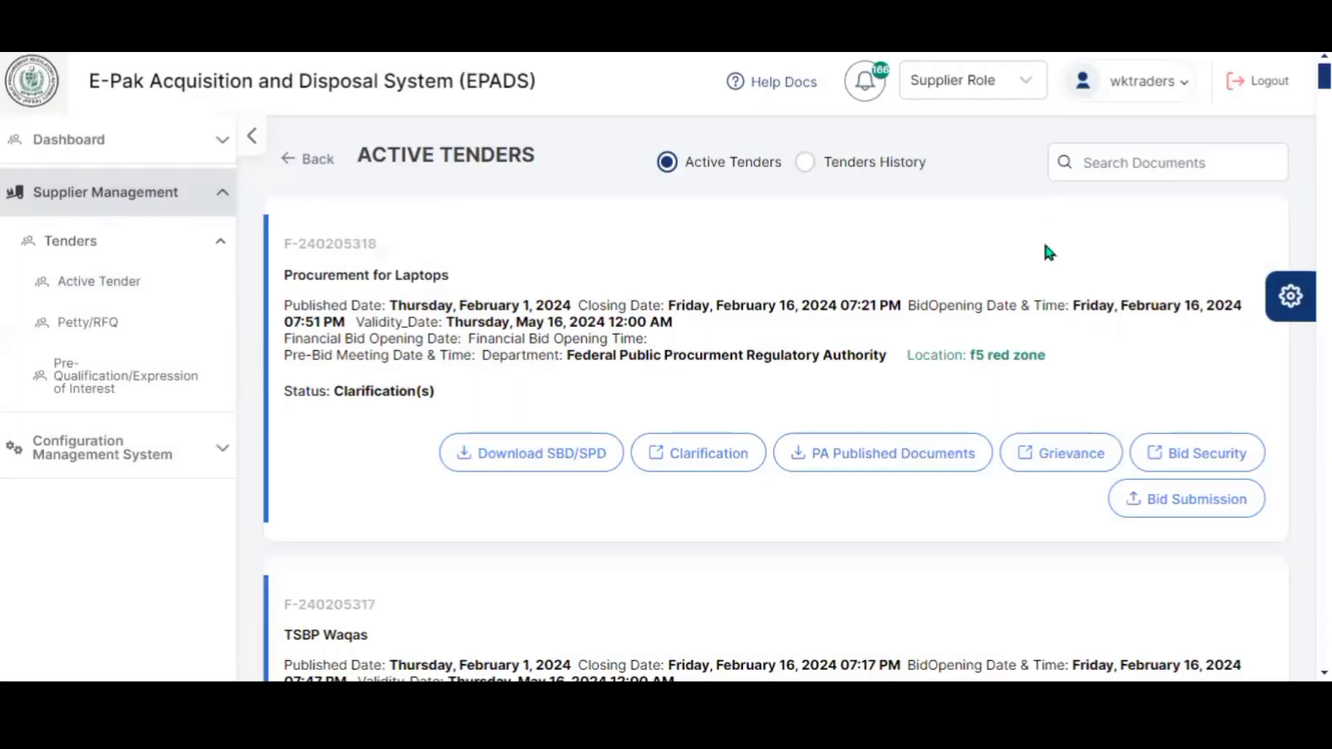
- Start the laptops tender's bid security as a Draft with its instrument number, dated 01-02-2024 to 04-02-2024
click(1180, 455)
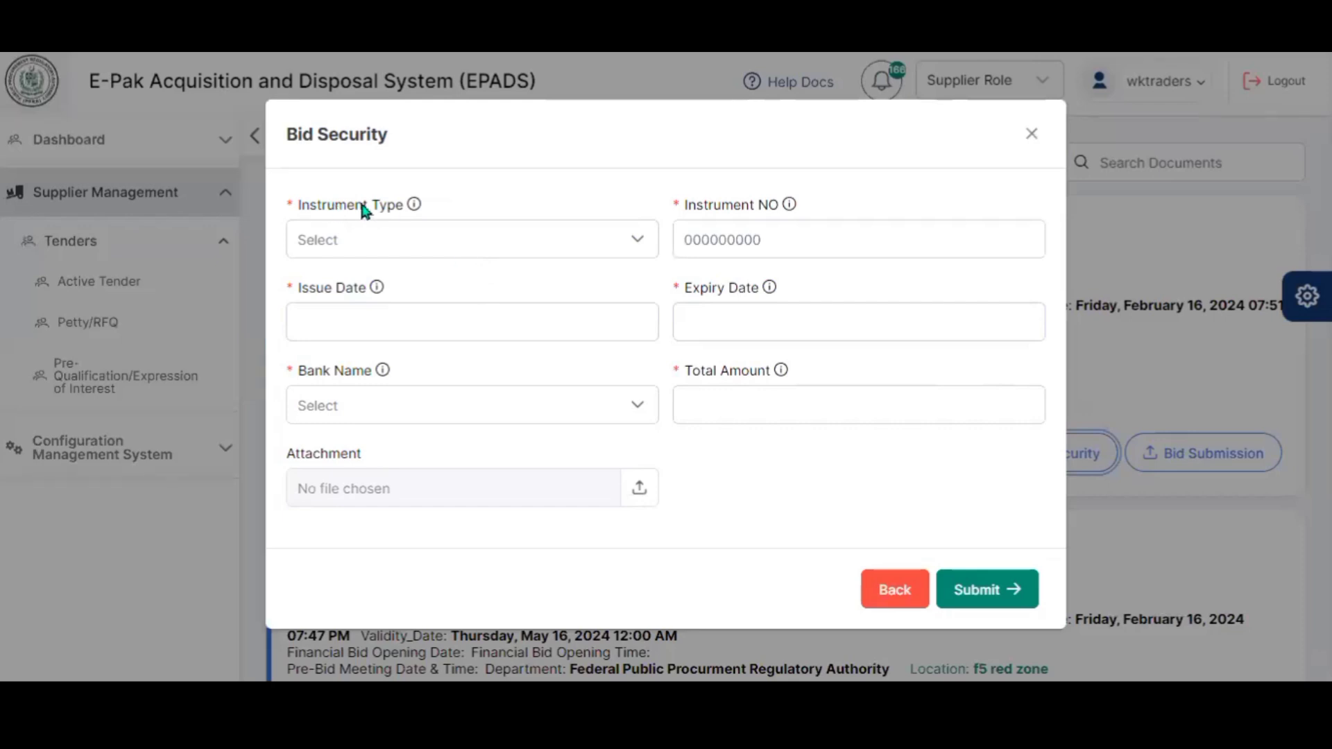
click(463, 238)
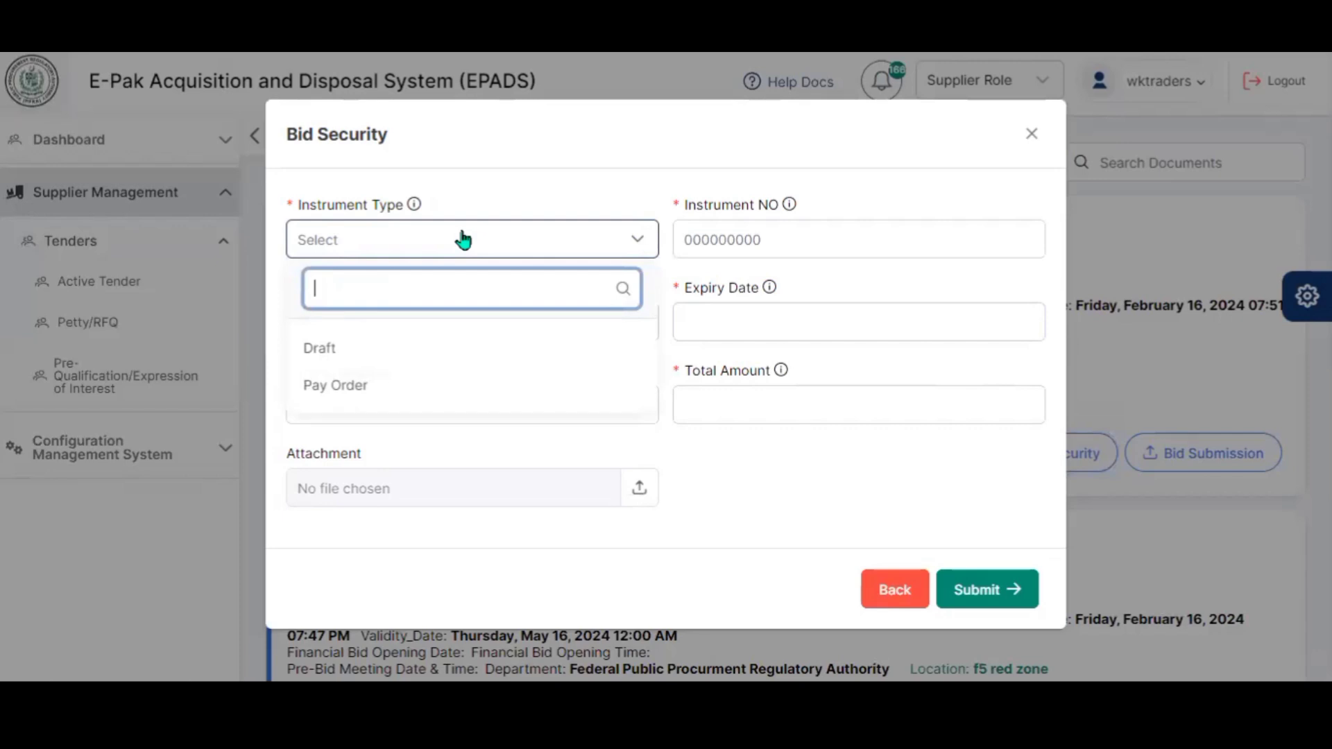
click(428, 347)
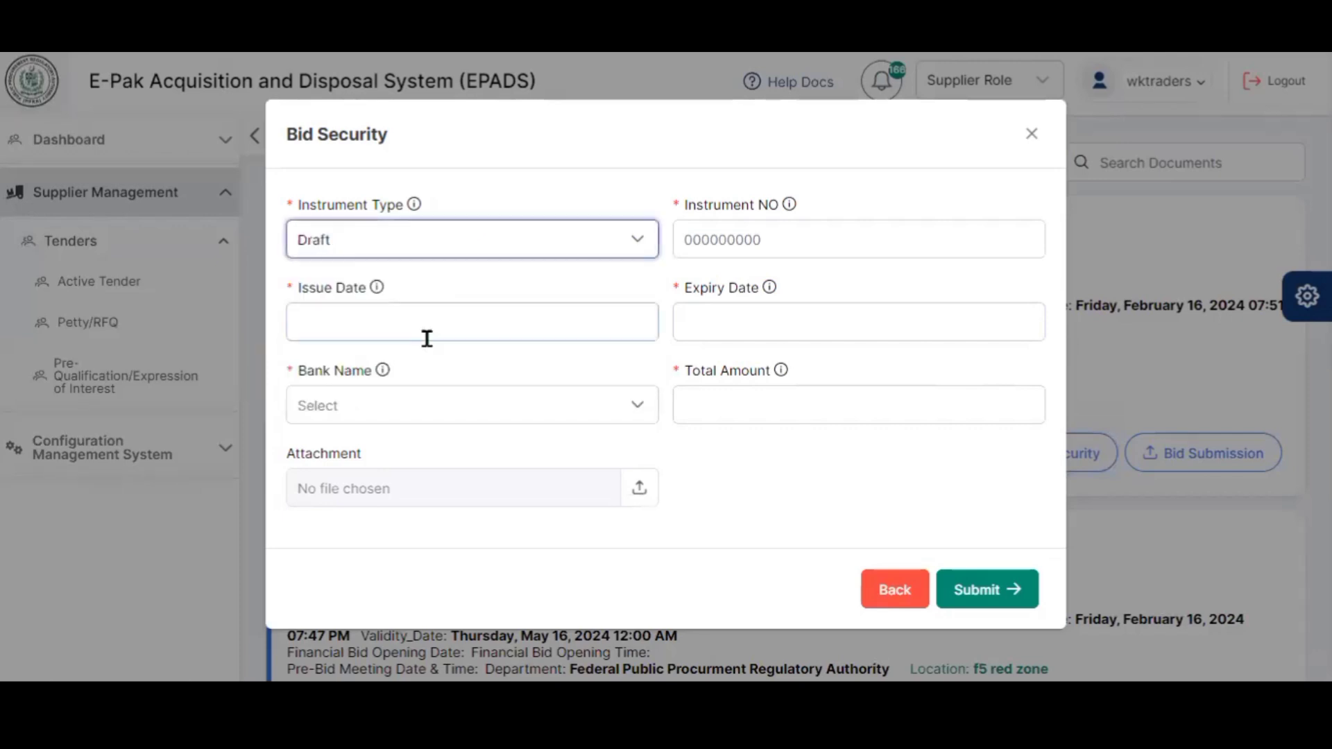
click(702, 242)
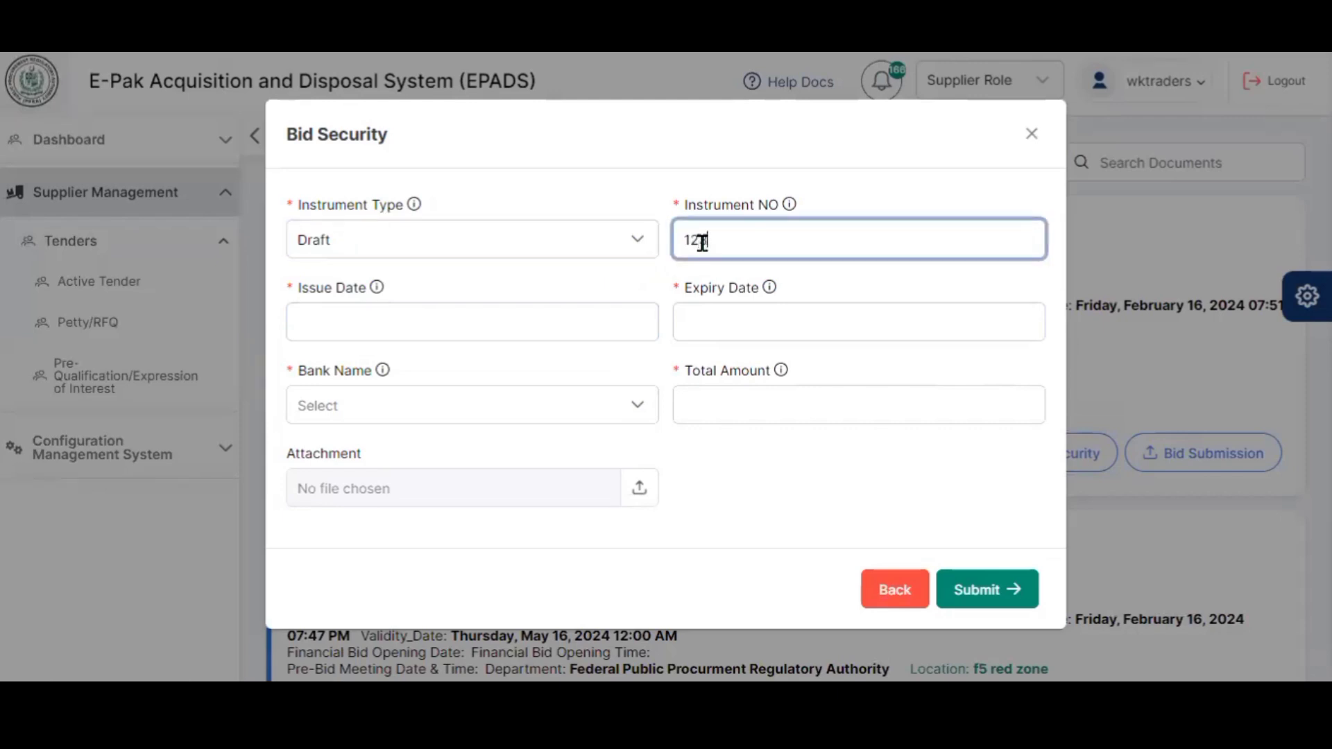
click(571, 272)
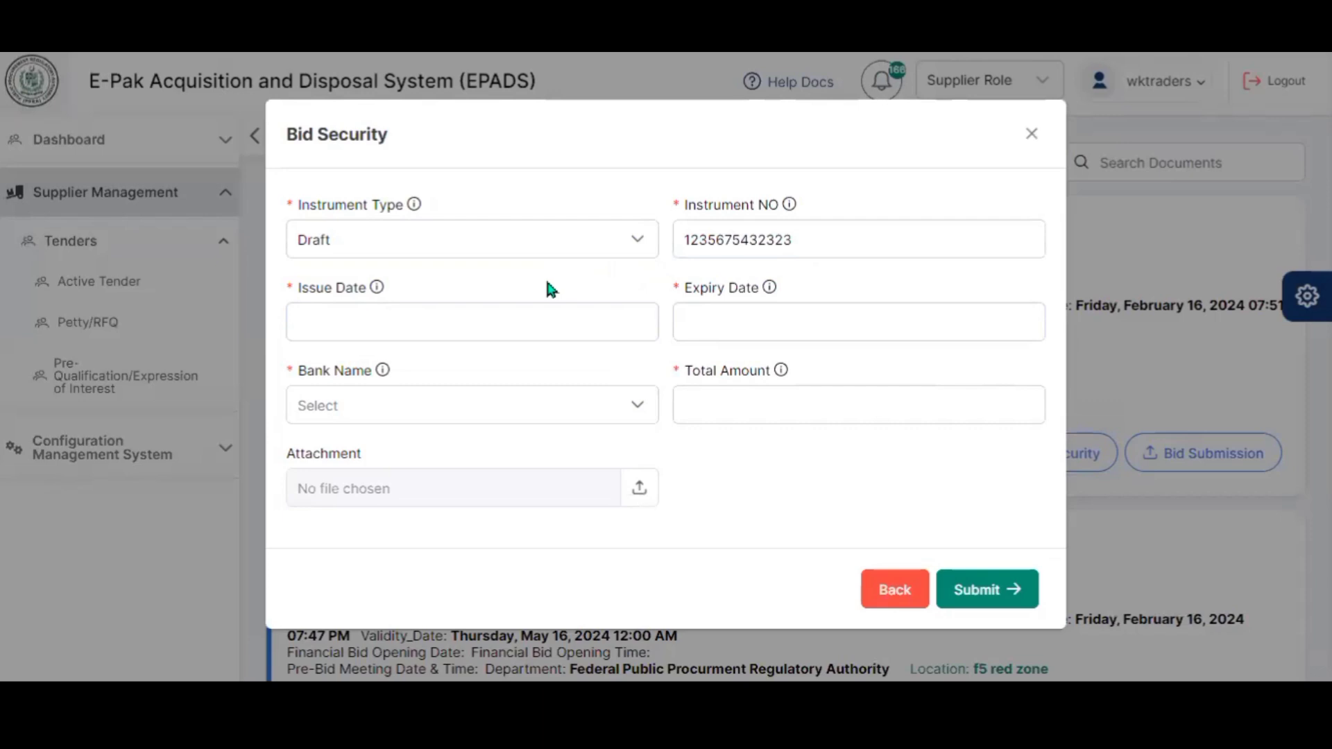
click(476, 313)
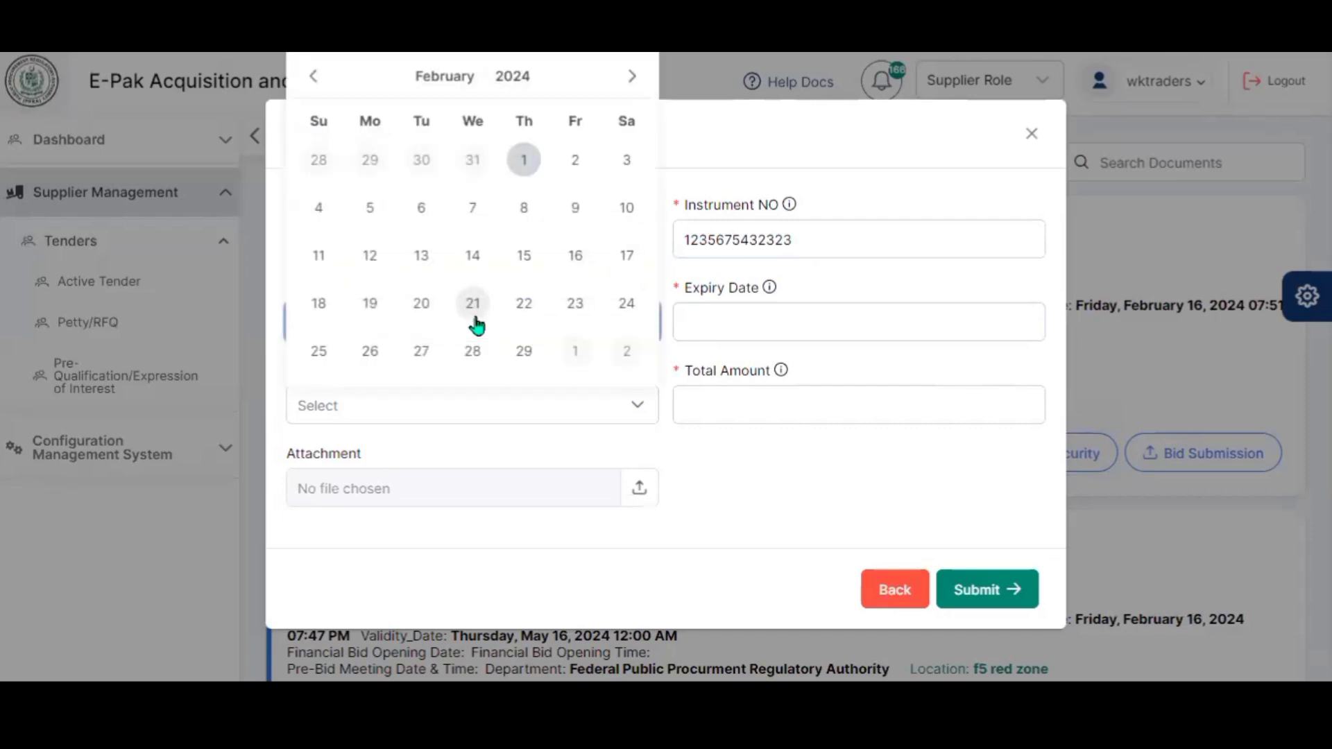
click(525, 164)
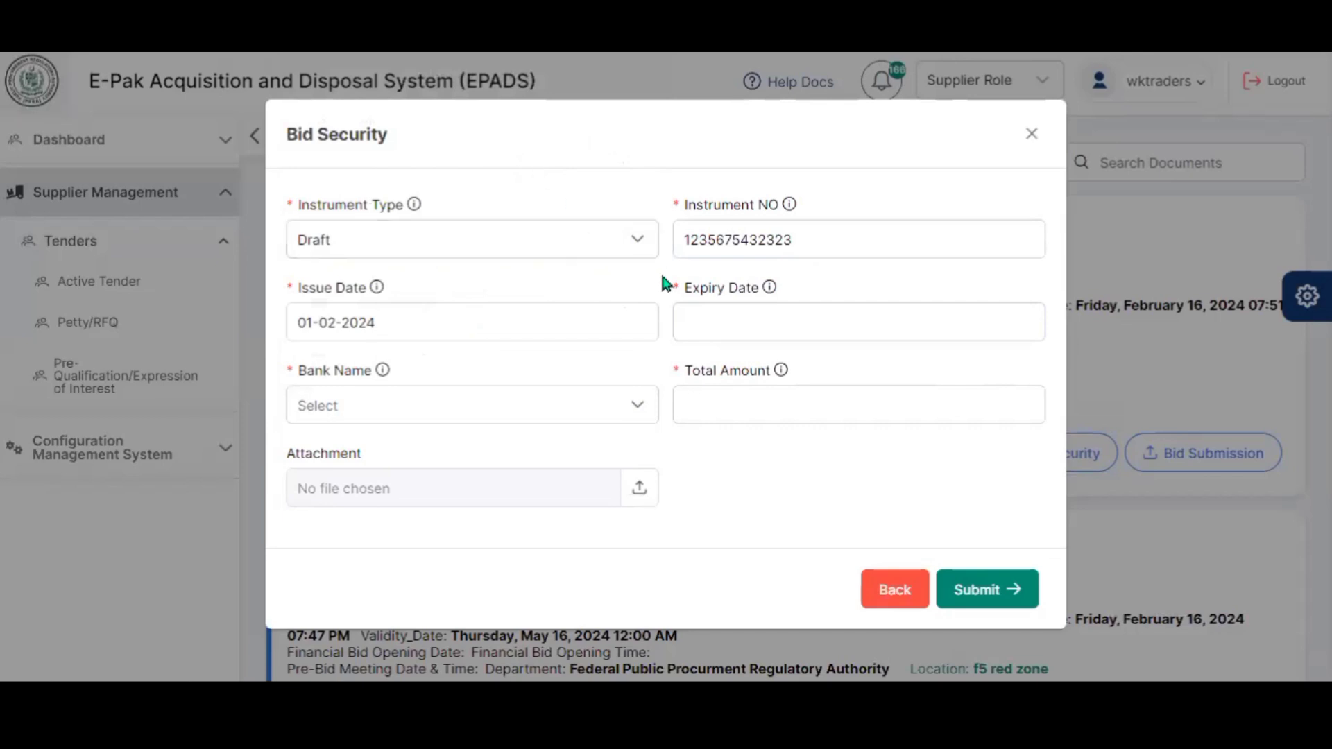
click(701, 323)
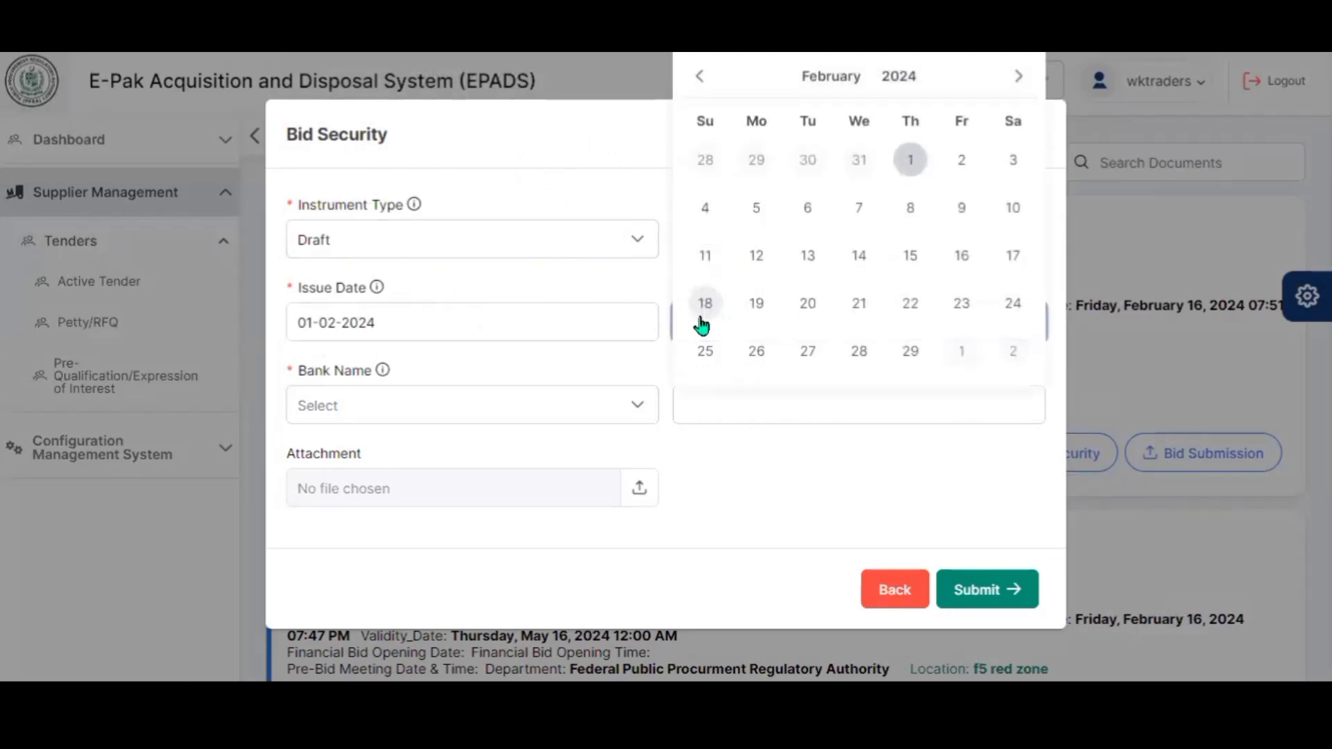
click(703, 216)
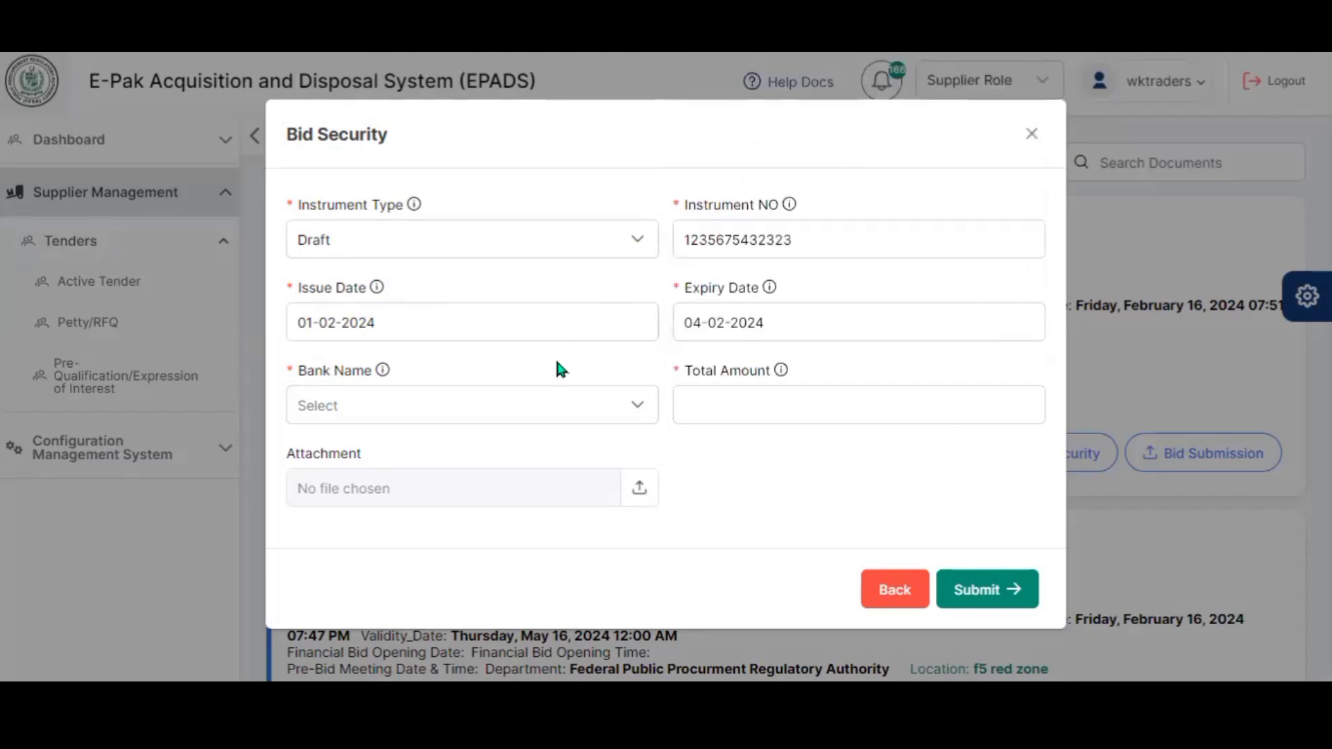
- Choose Other Bank named BankAlfalah and enter a total amount of 45,000
click(483, 428)
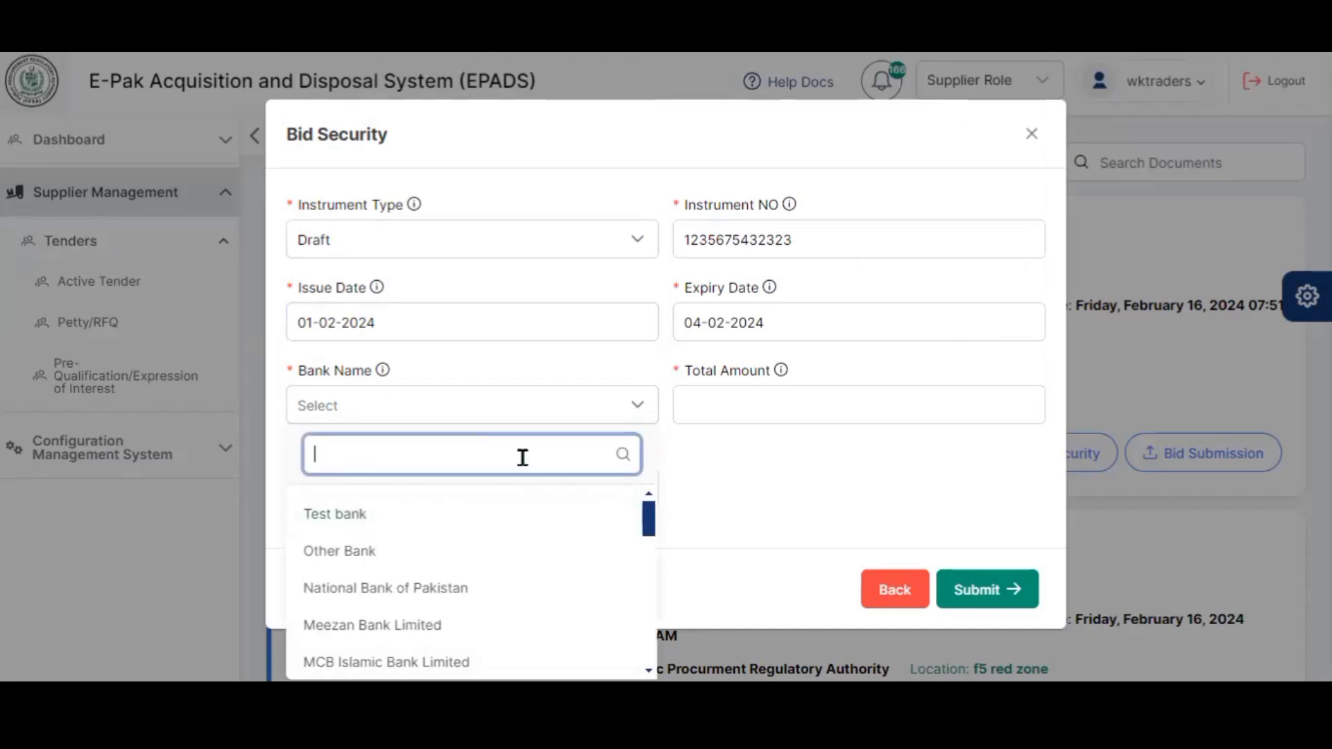
scroll(649, 555, down, 3)
scroll(650, 557, up, 3)
key(Down)
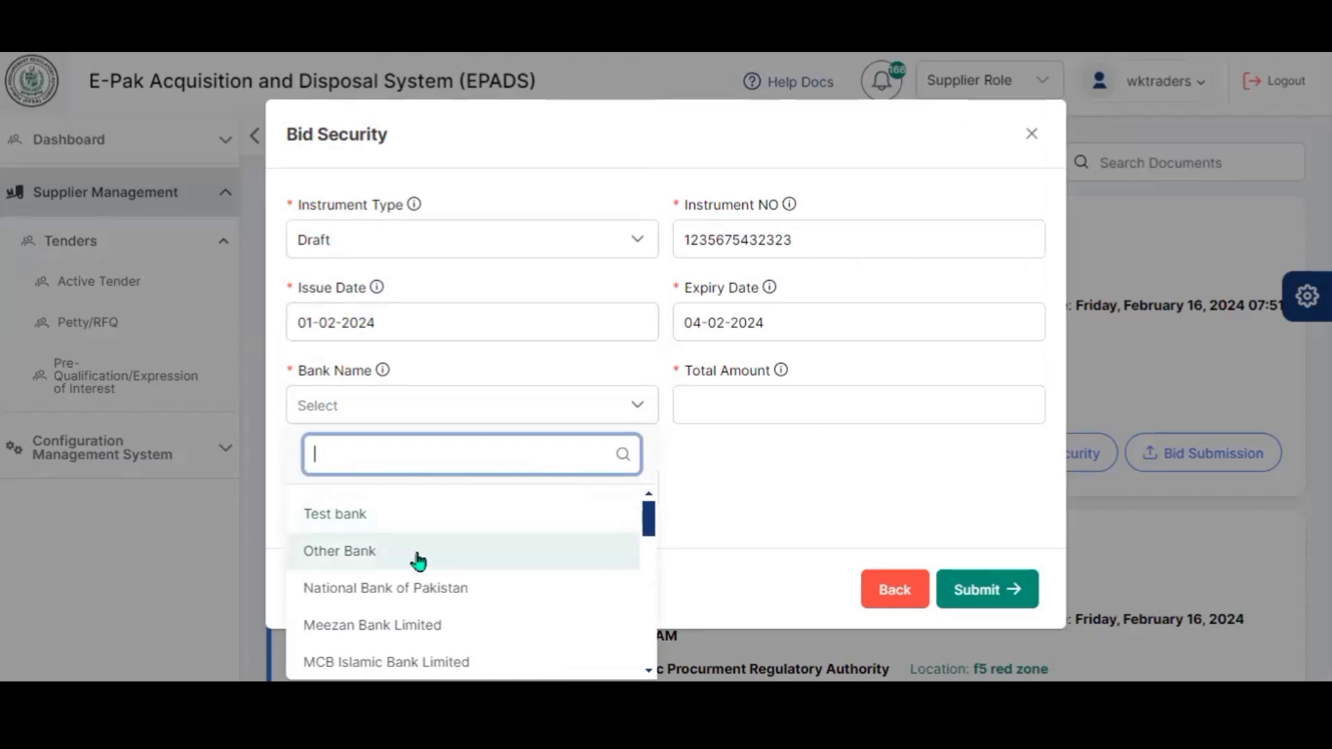
click(417, 561)
click(733, 406)
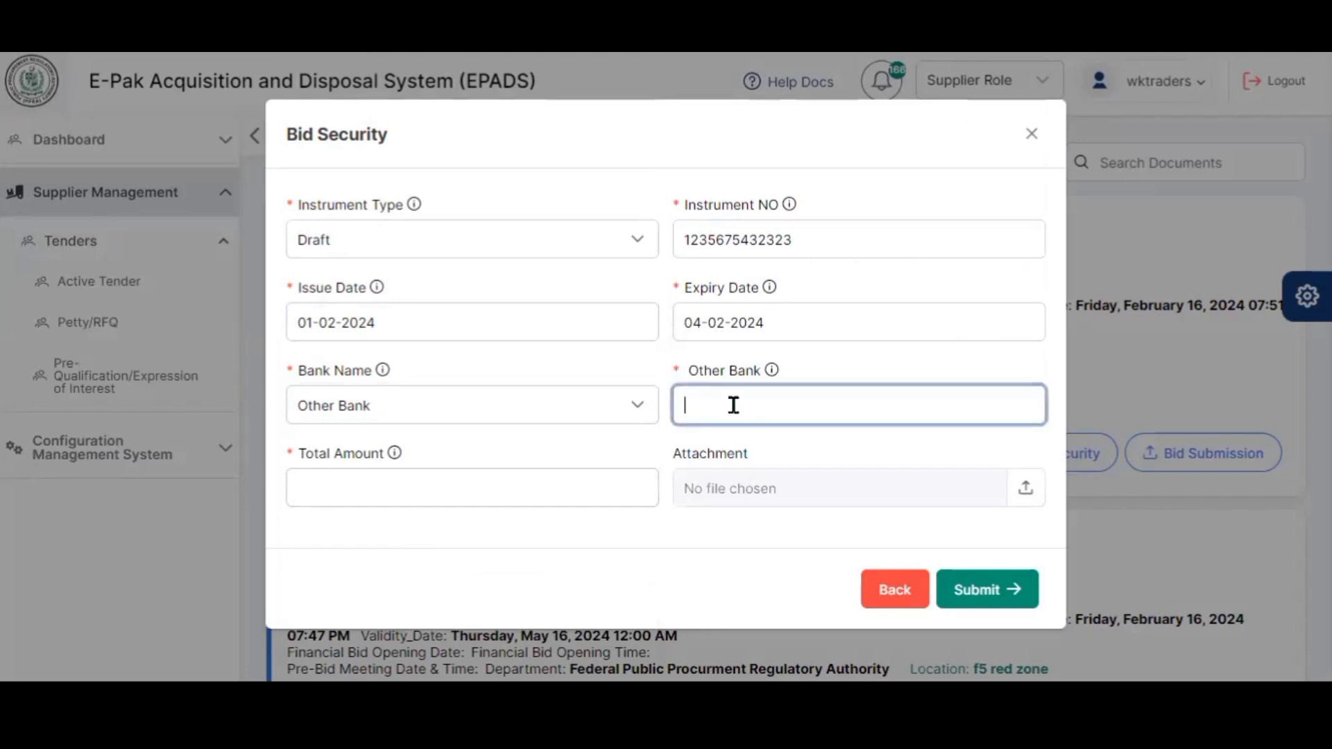
text(B)
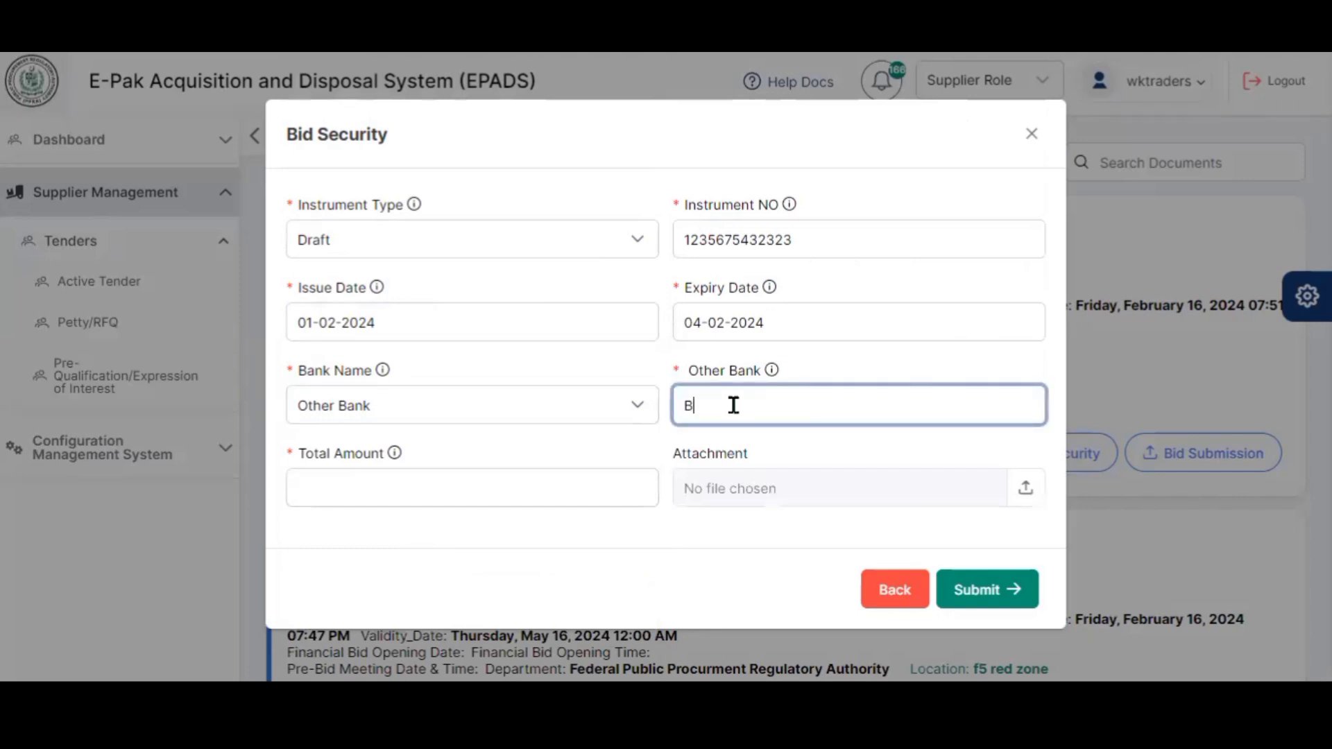
text(ankAlfalah)
click(531, 463)
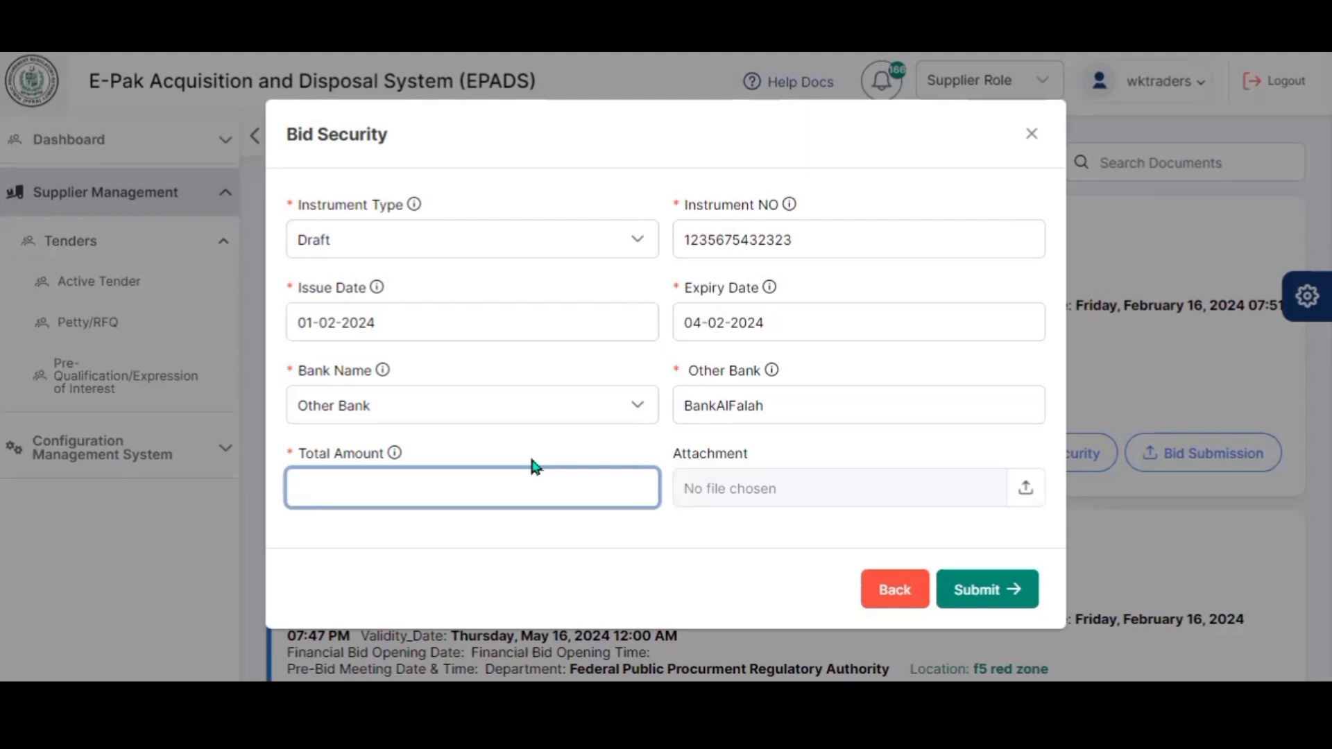
text(45,000)
click(818, 447)
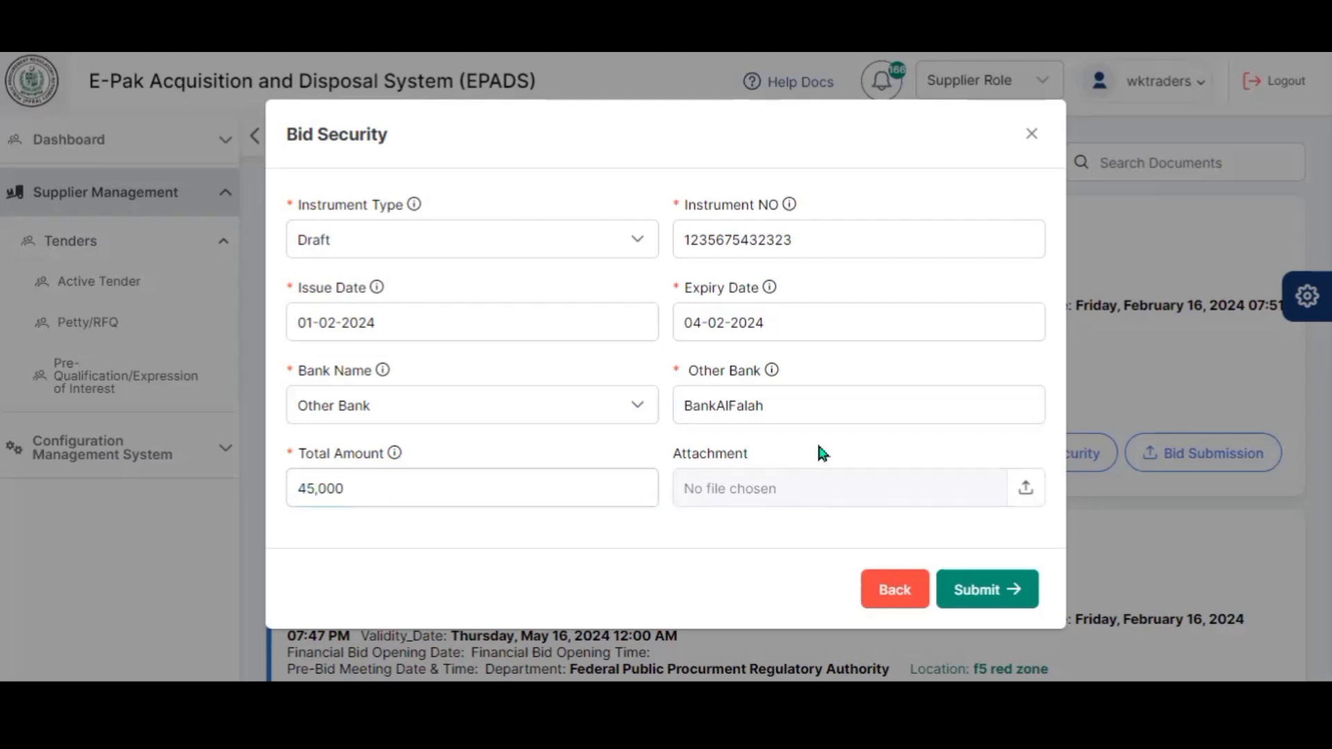
- Attach Standard Bidding Document.pdf to the bid security, upload it, and submit the form
click(796, 465)
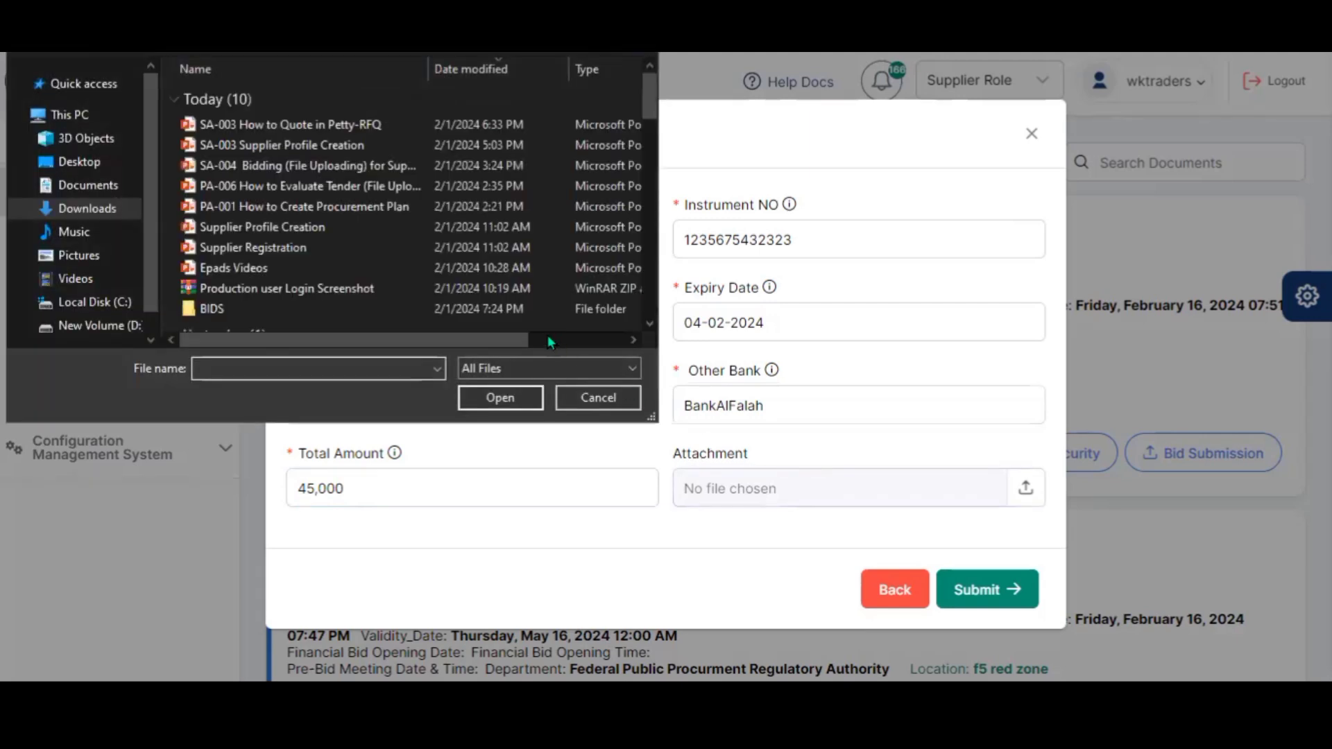
scroll(342, 261, down, 2)
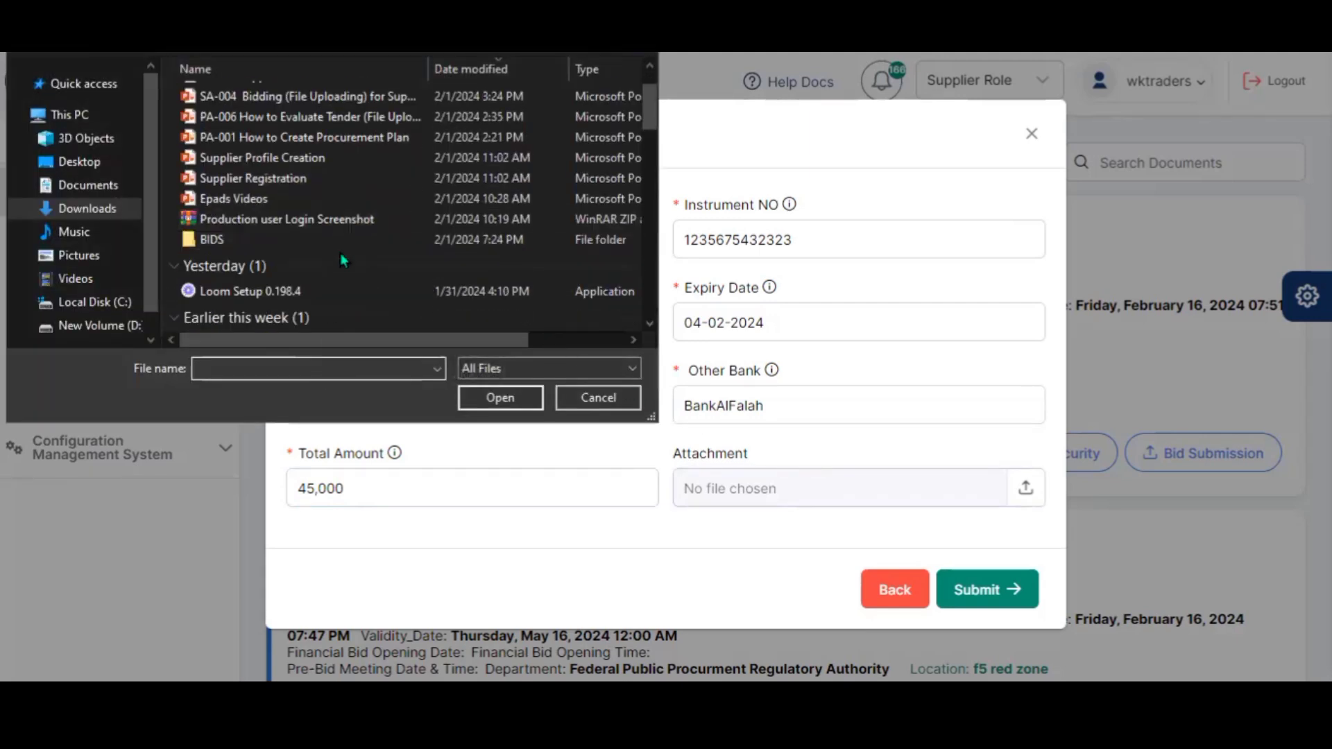
scroll(343, 261, down, 1)
click(321, 301)
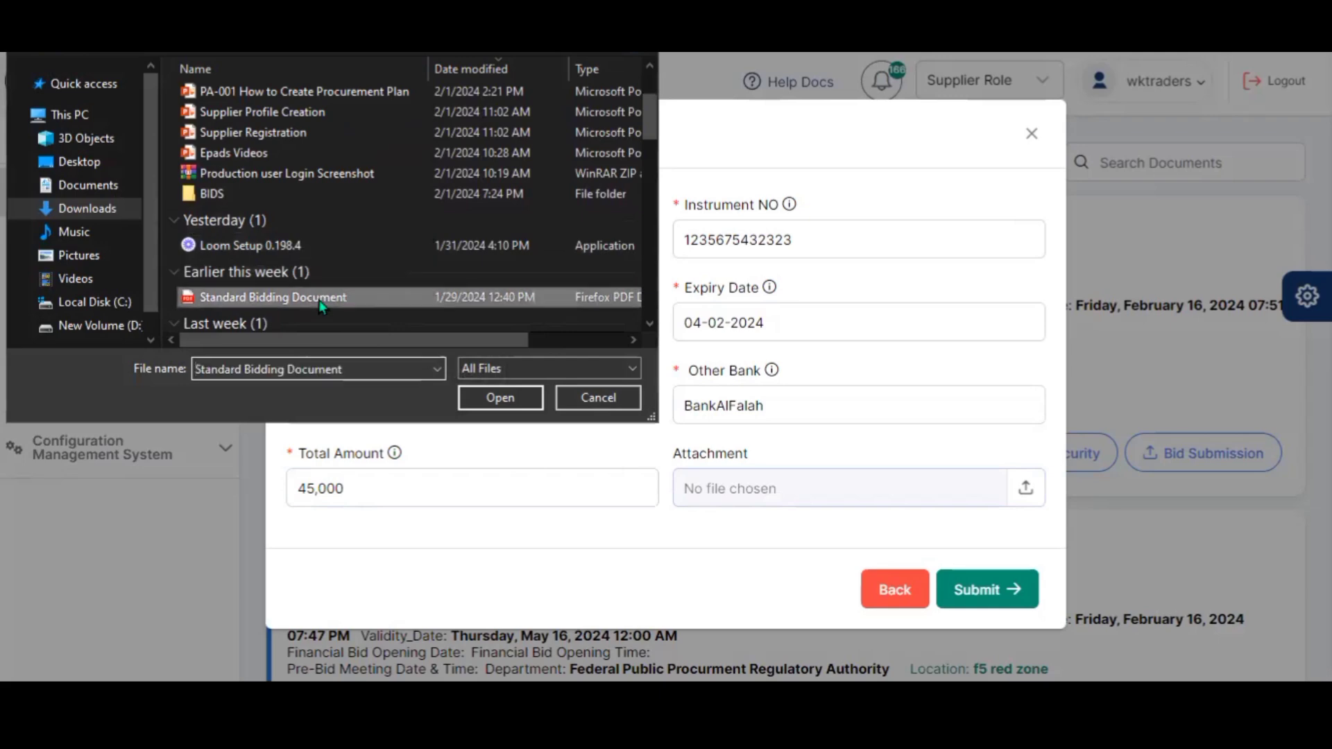
double_click(321, 300)
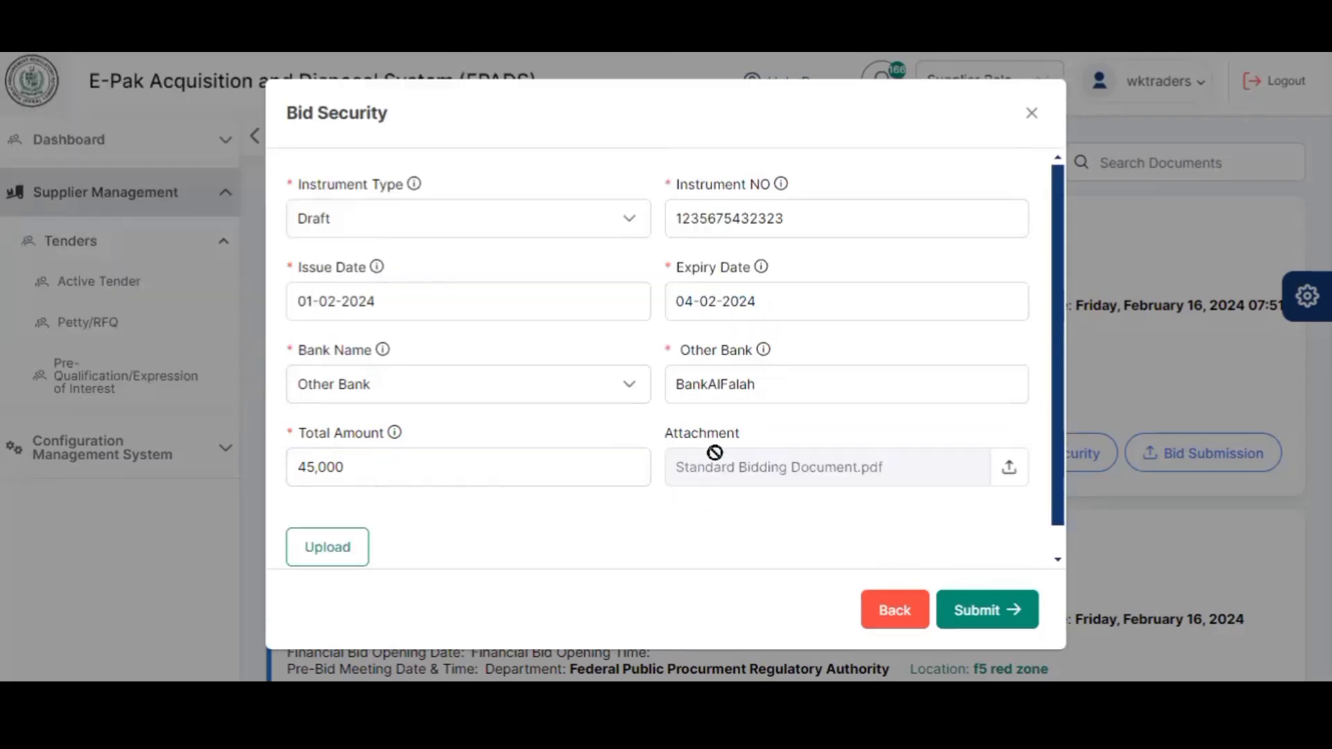
key(Return)
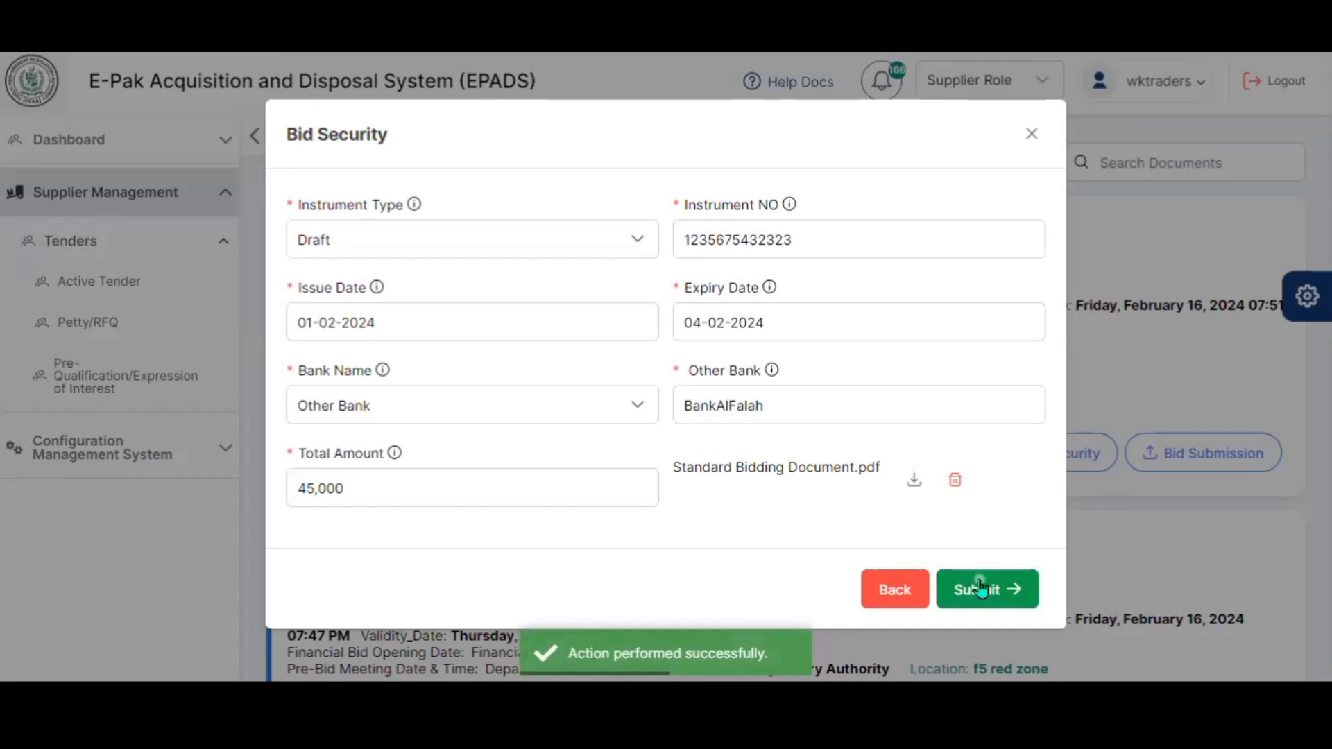
click(981, 589)
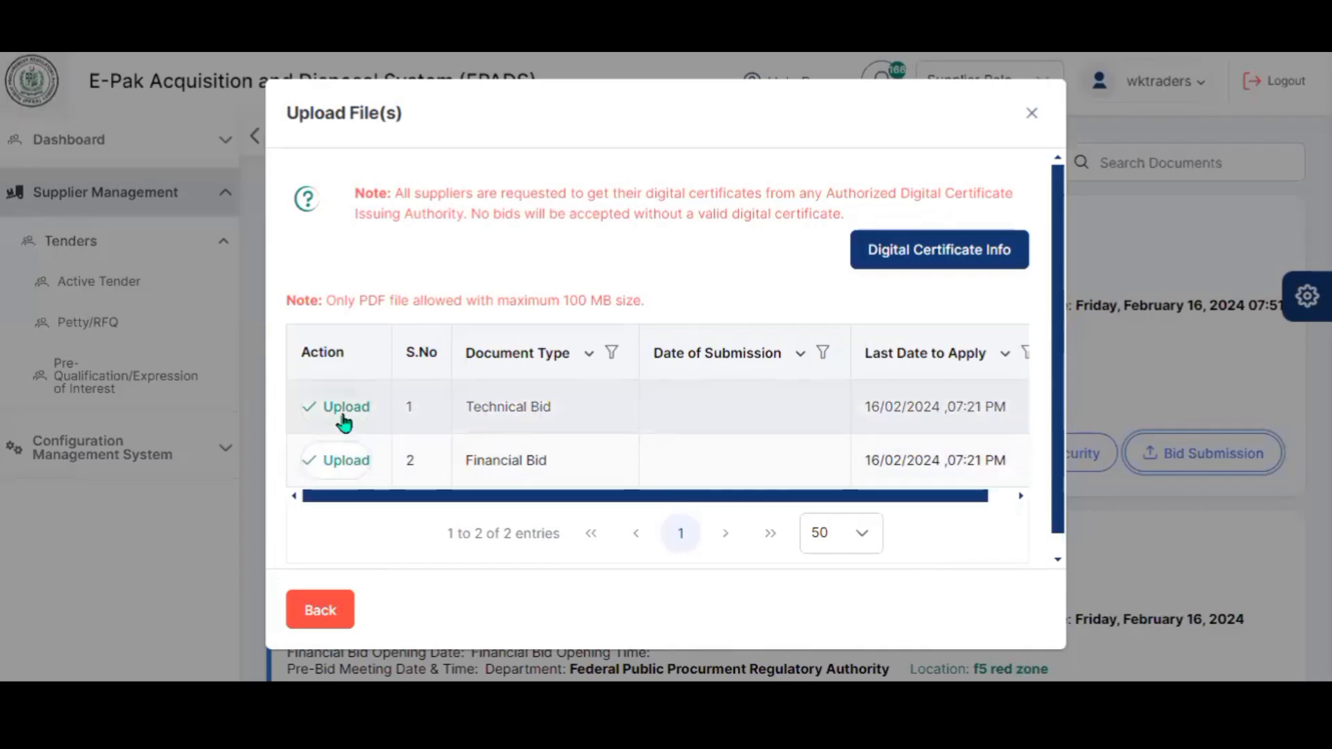
- Upload Technical Bid.pdf from the BIDS folder on the Technical Bid row
click(343, 415)
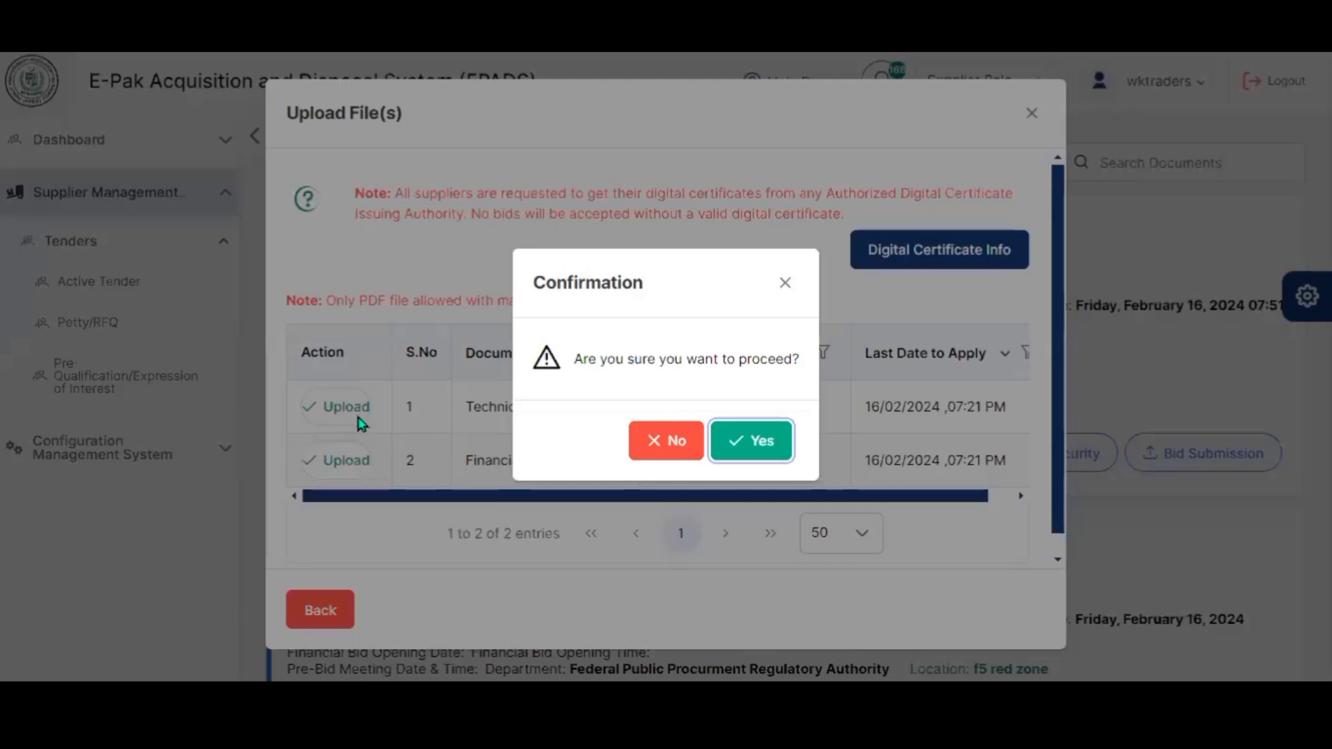
click(739, 437)
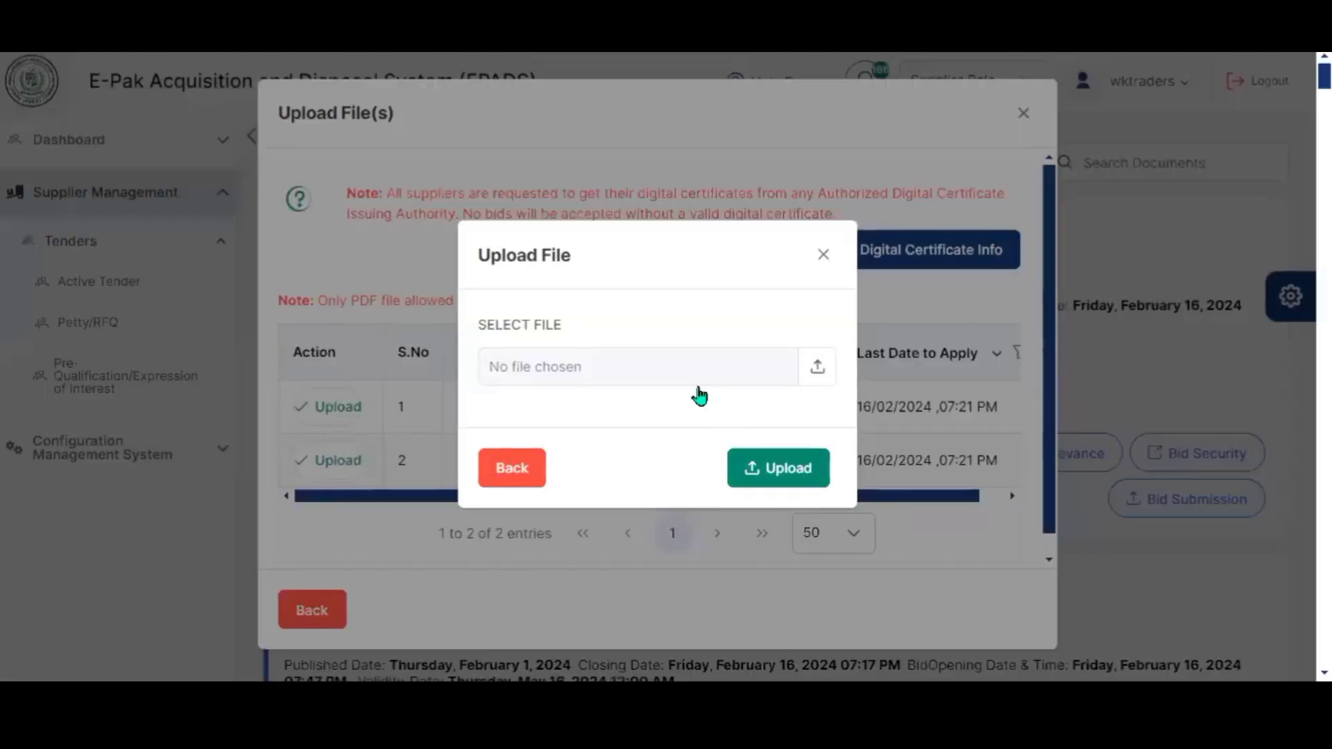
click(694, 378)
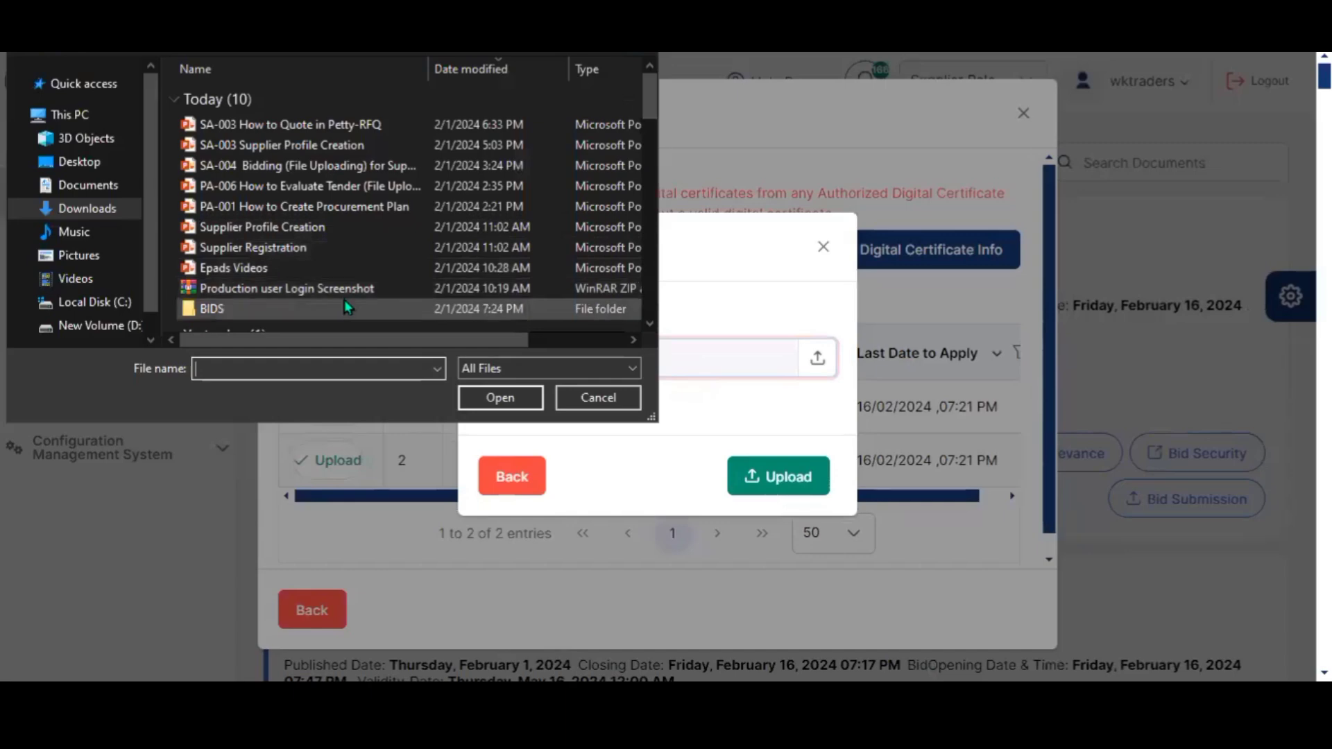
double_click(345, 300)
click(278, 115)
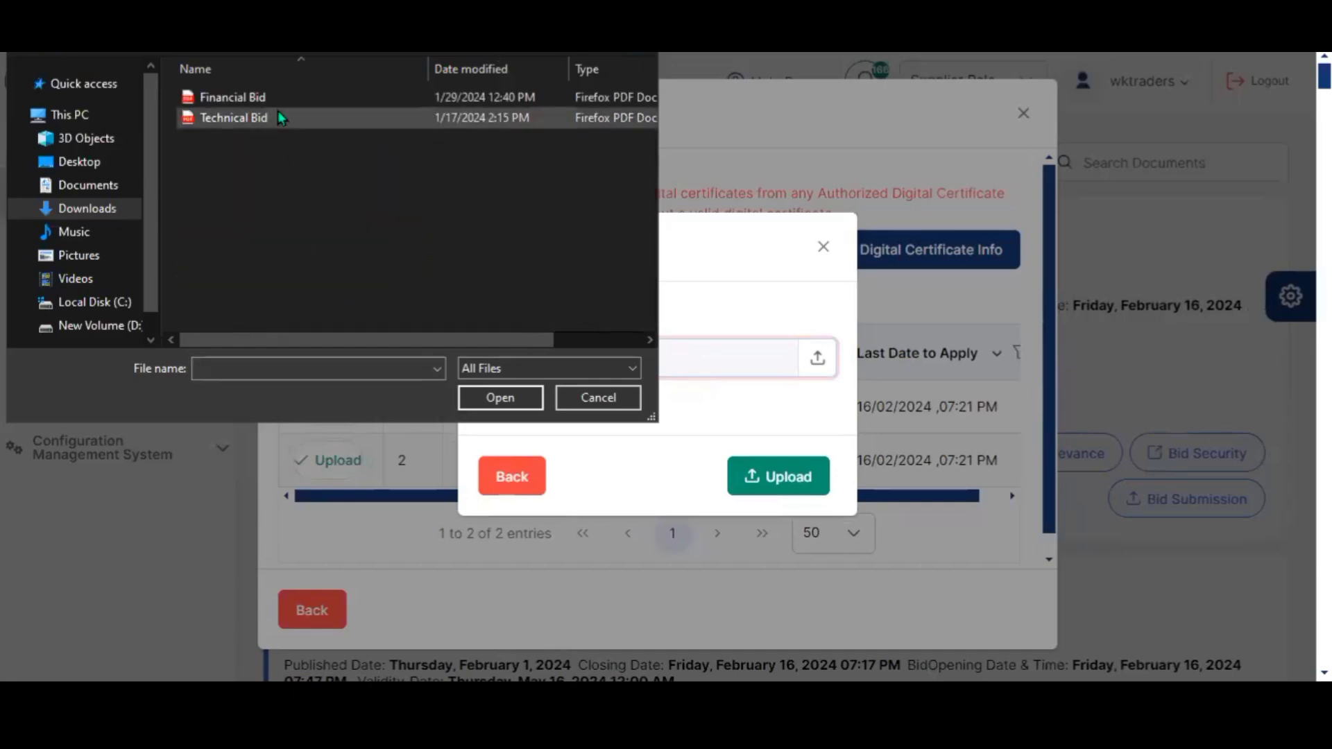
double_click(279, 115)
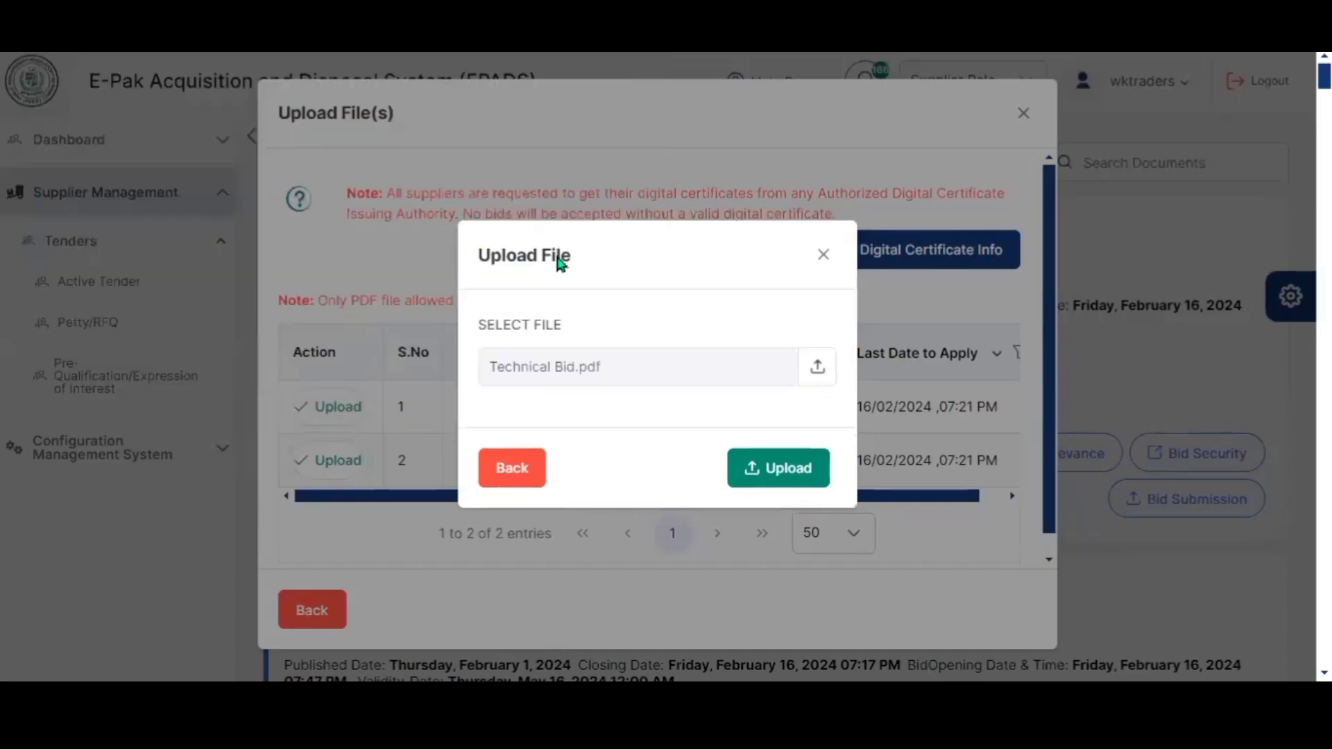
click(757, 462)
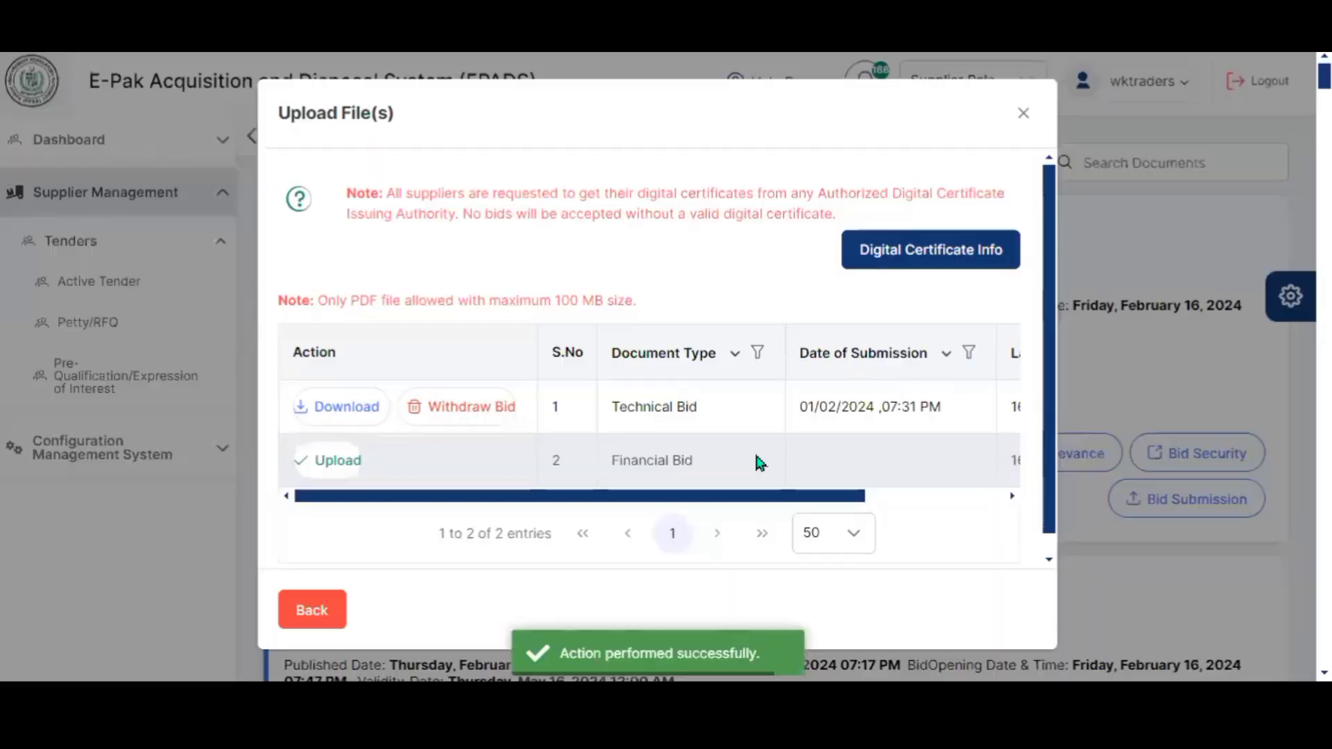
- Cancel the Withdraw Bid prompt, then upload Financial Bid.pdf on the Financial Bid row
click(457, 405)
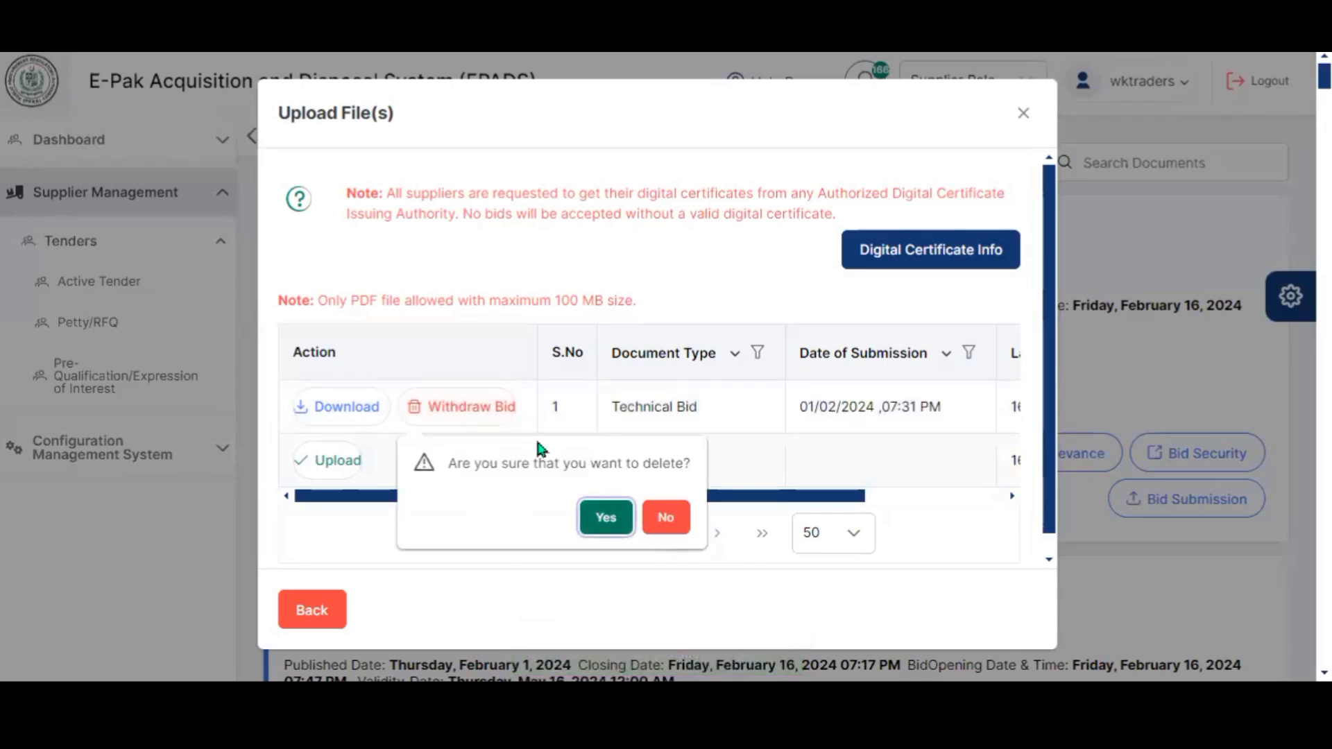
key(Escape)
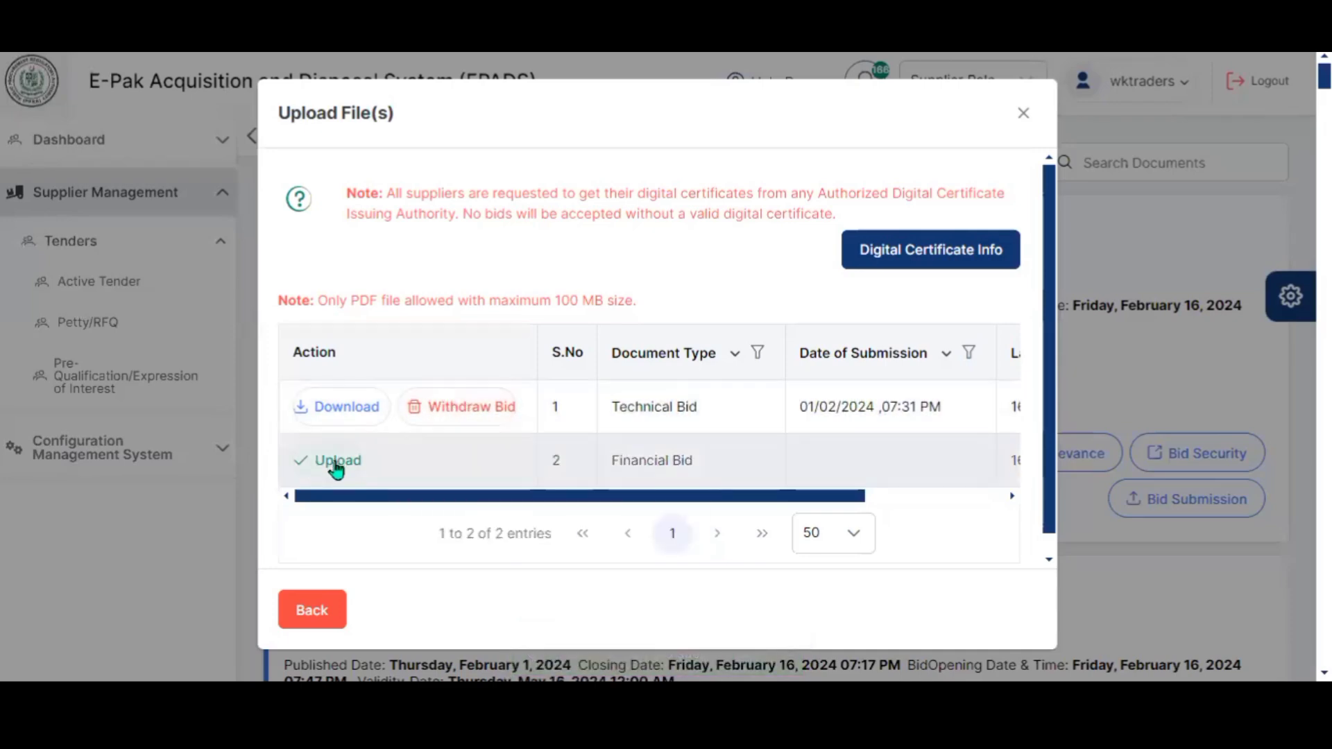
click(337, 468)
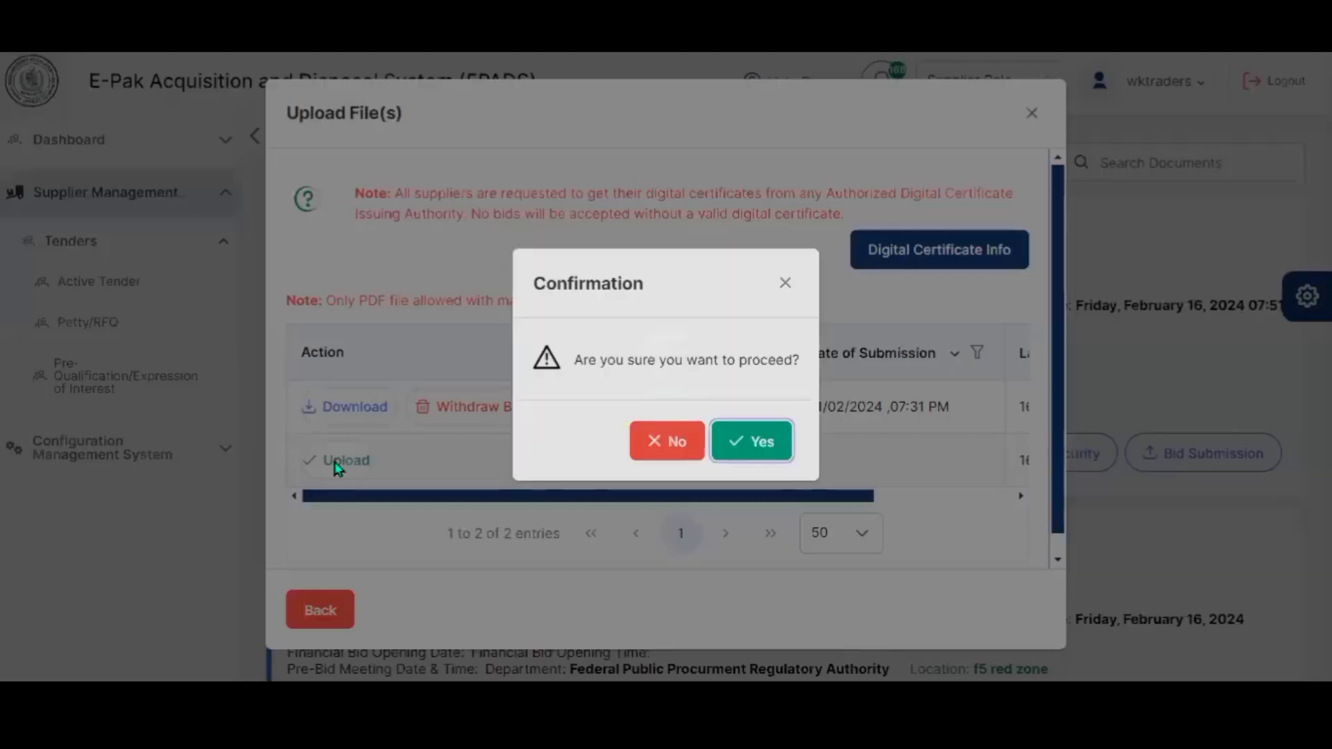
click(747, 439)
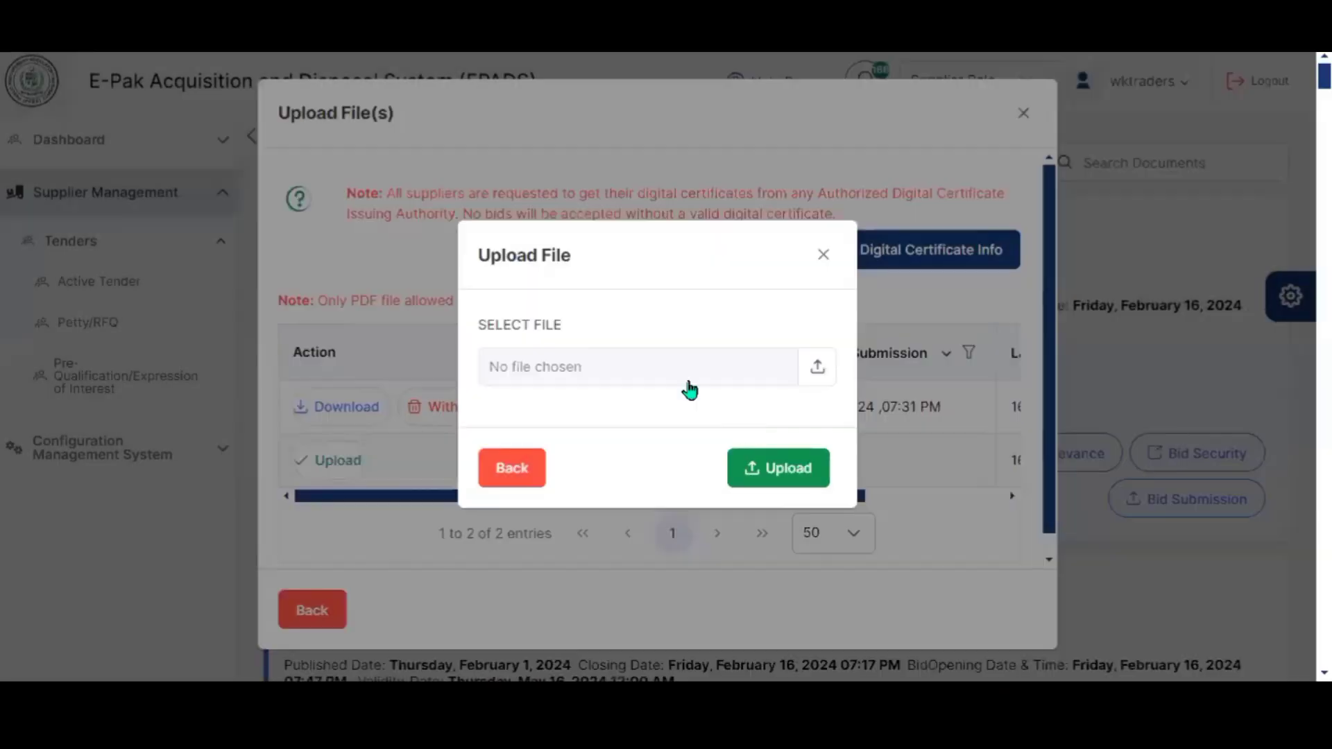
click(658, 361)
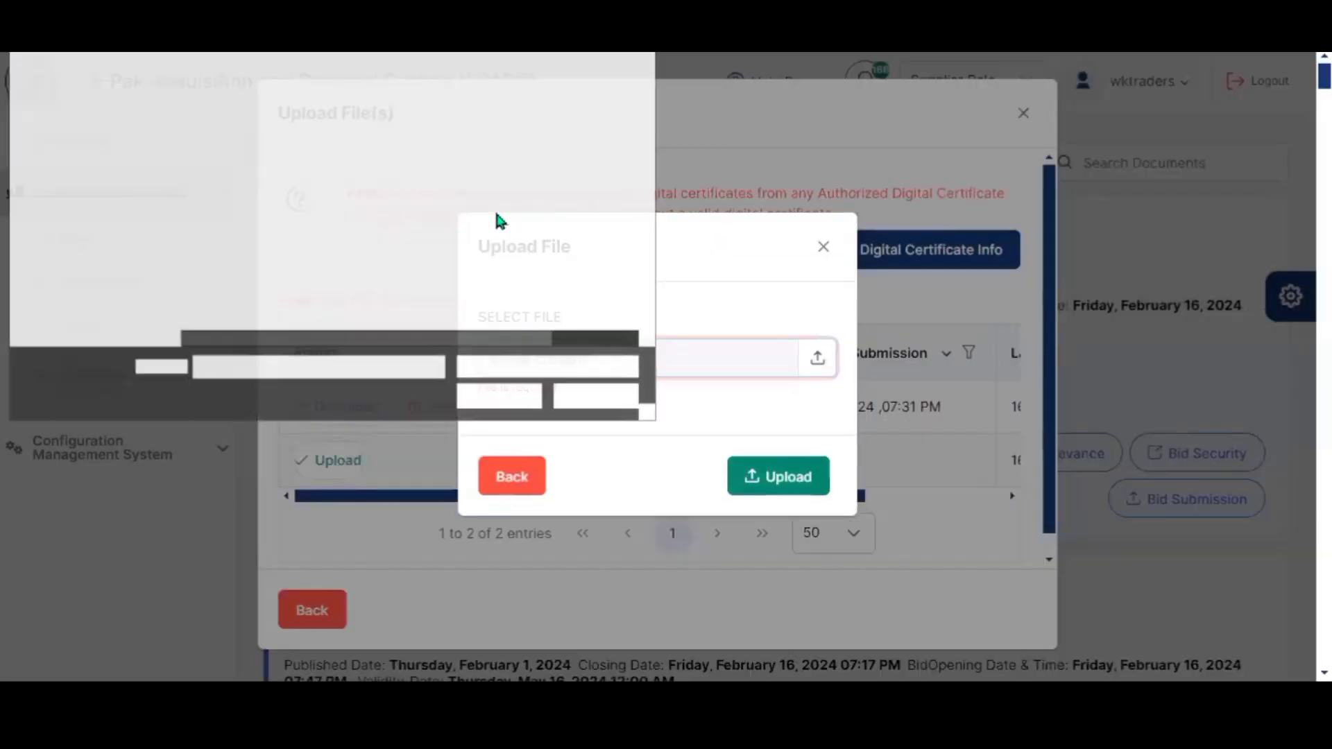
click(315, 104)
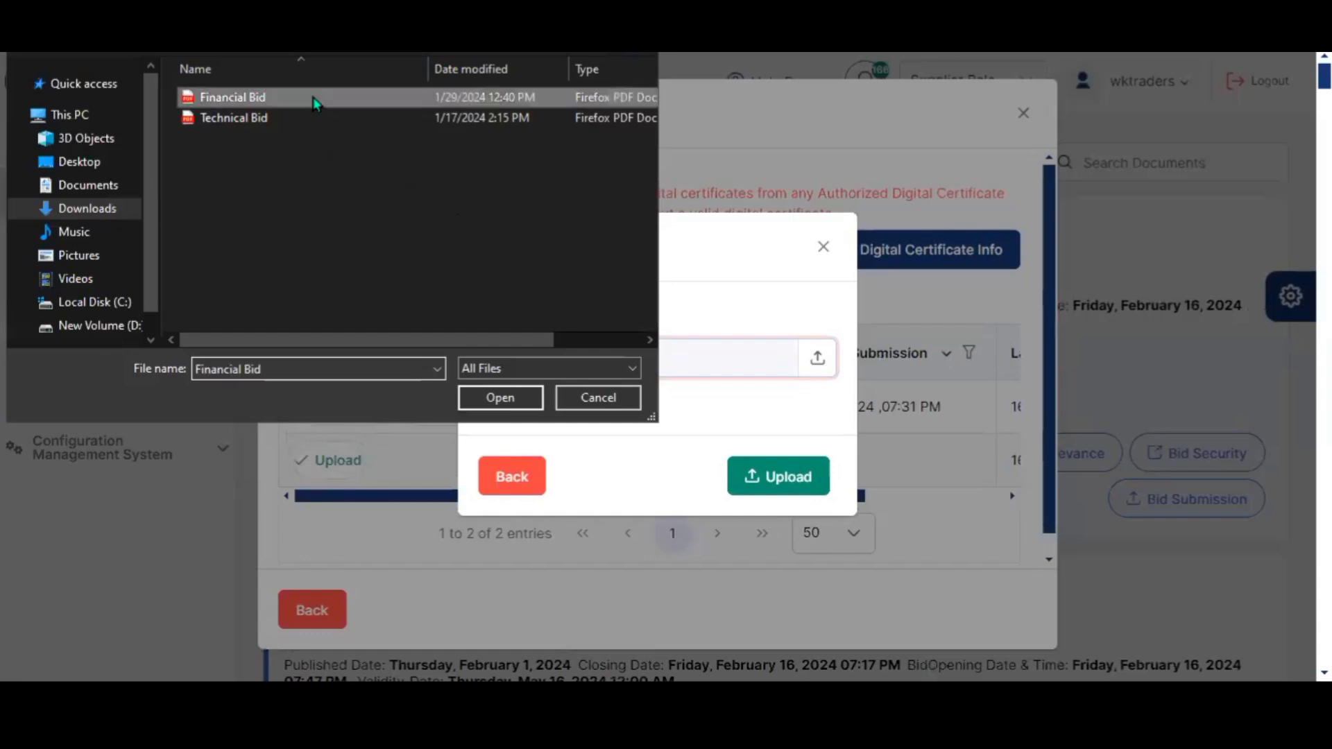
double_click(316, 104)
click(777, 469)
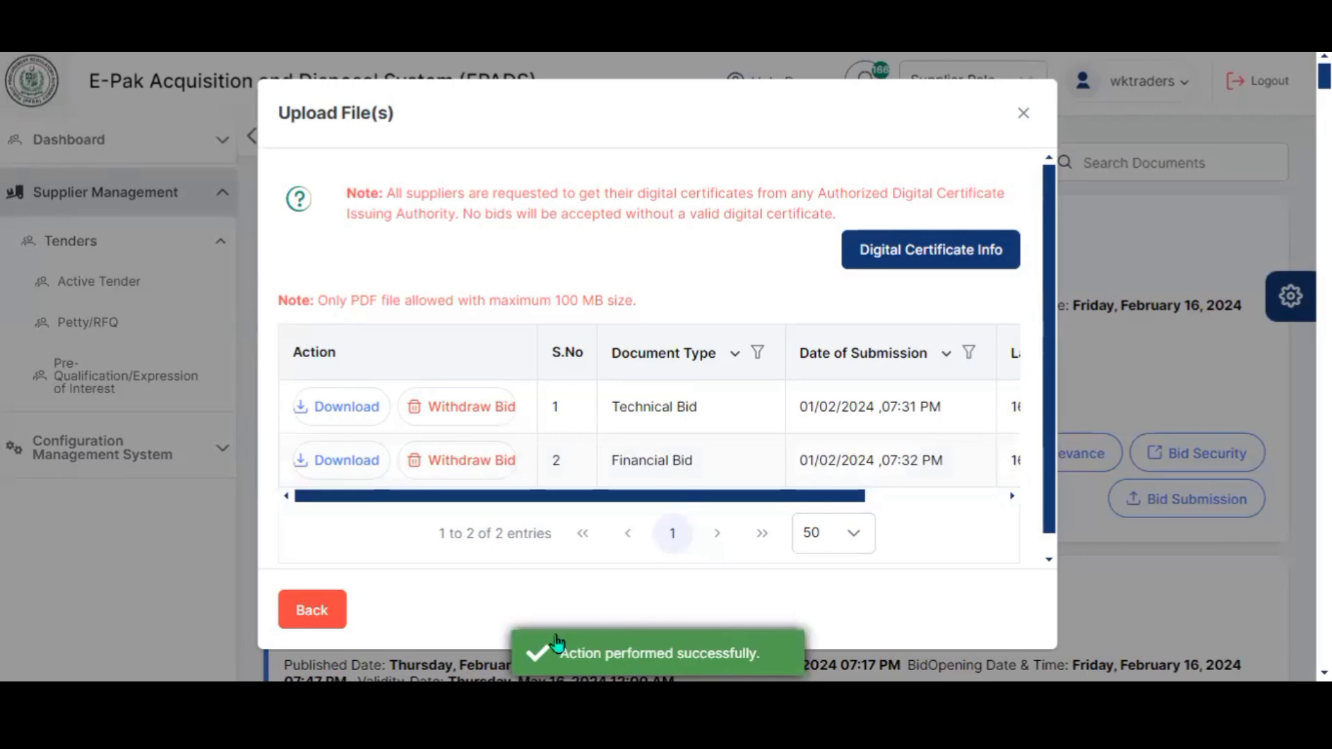
- Review the bids' submission dates, then leave the Upload File(s) dialog for Active Tenders
scroll(542, 570, right, 5)
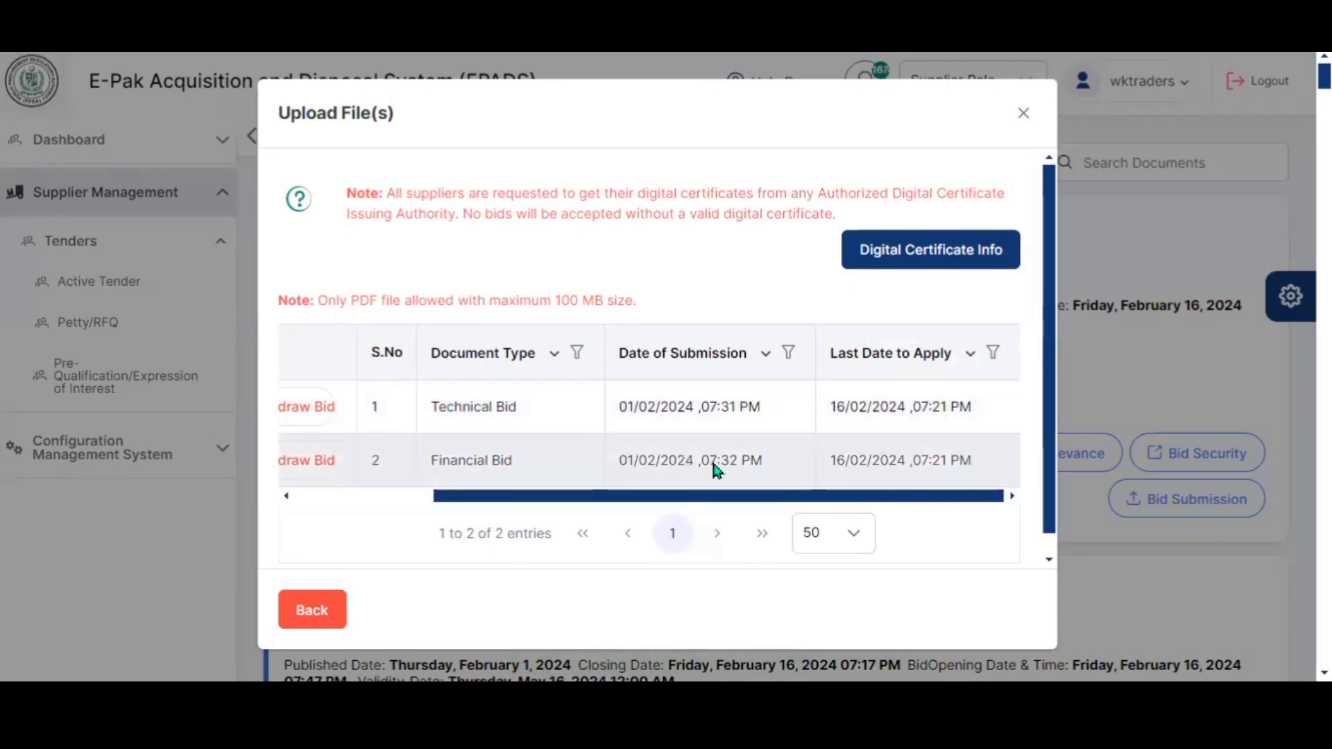
scroll(884, 470, left, 5)
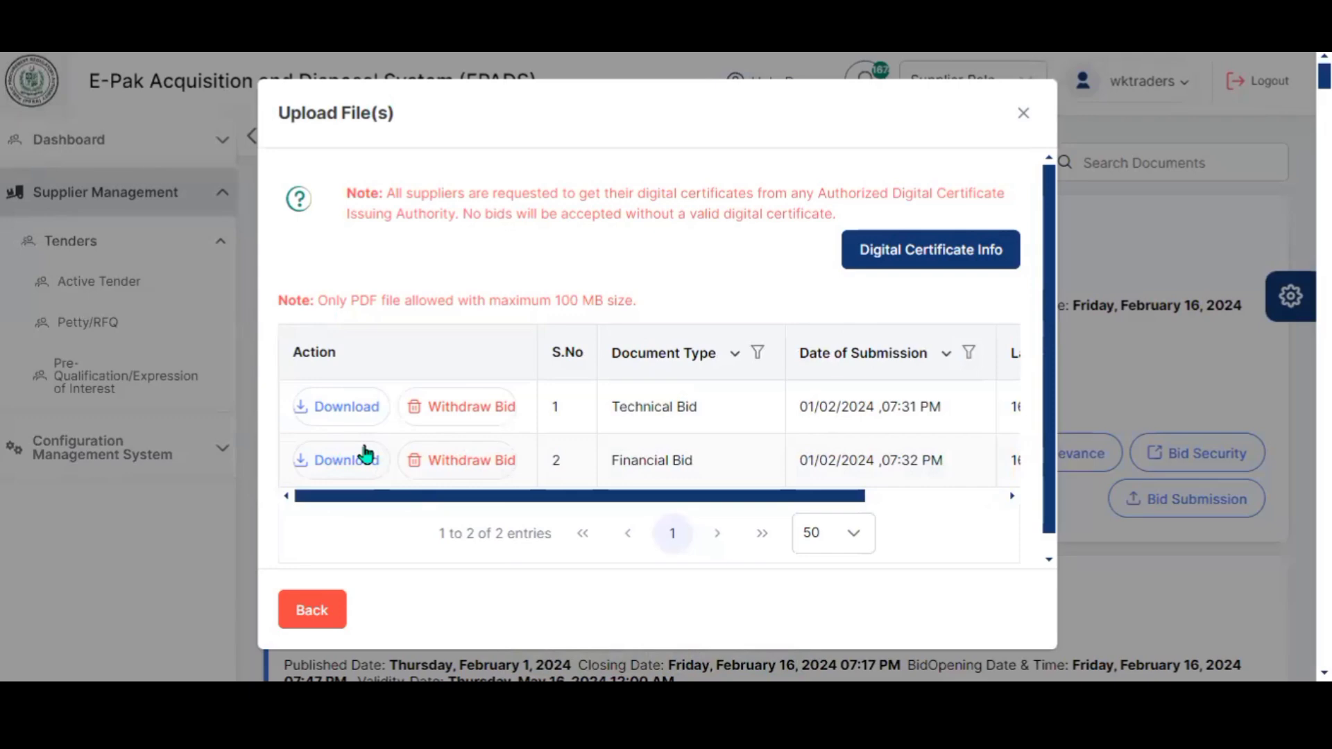
click(321, 615)
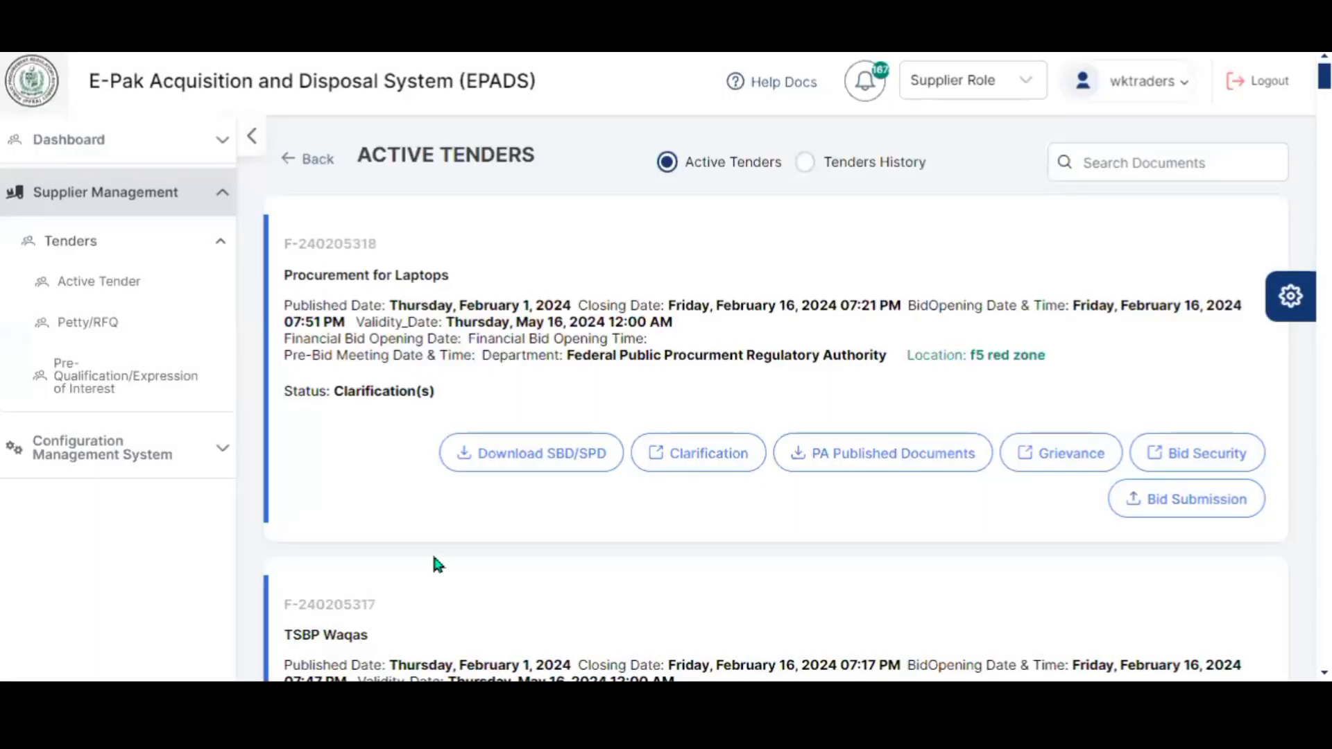